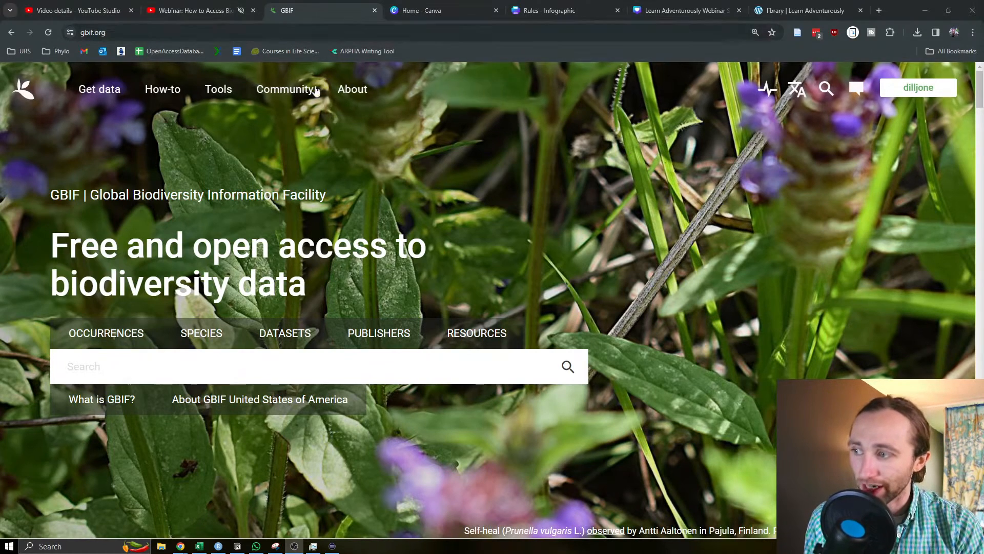
Open the occurrence records search, browse its filters, and check the image gallery before returning to the table.
left_click(94, 95)
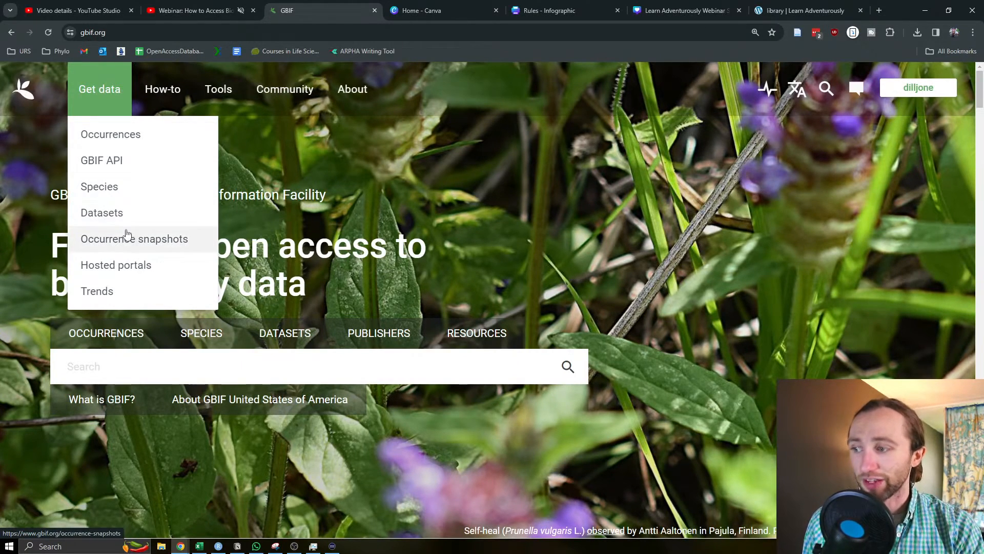
left_click(136, 148)
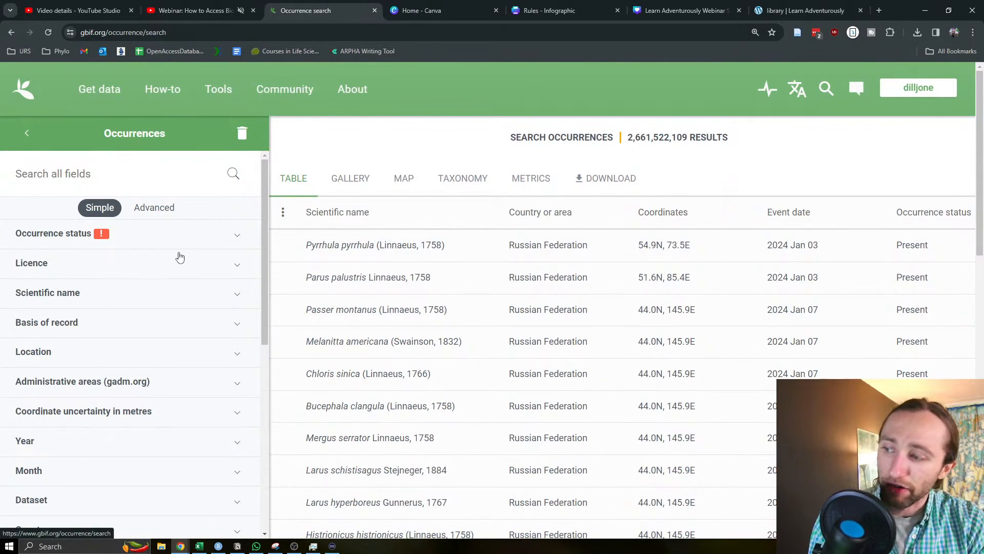
scroll(191, 279, "down", 8)
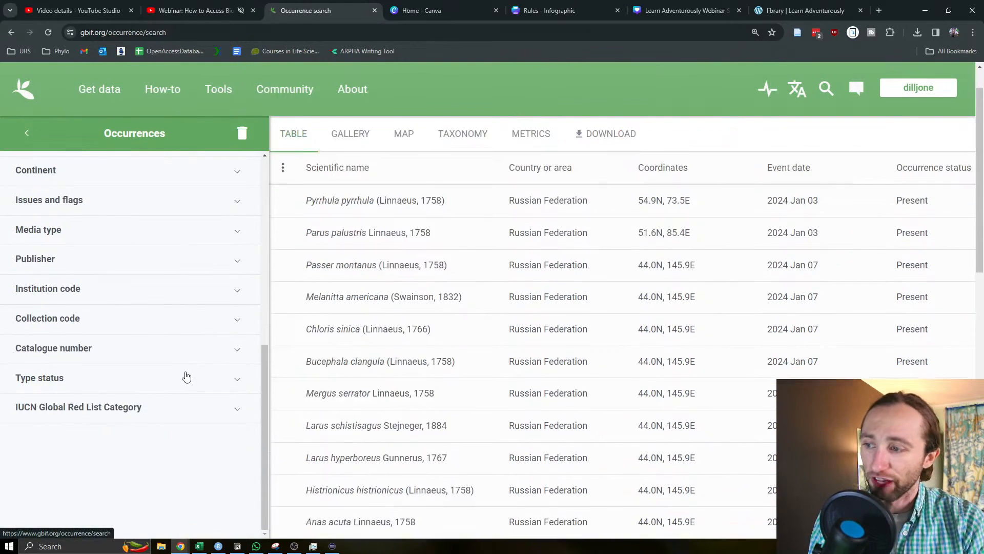
scroll(186, 377, "up", 10)
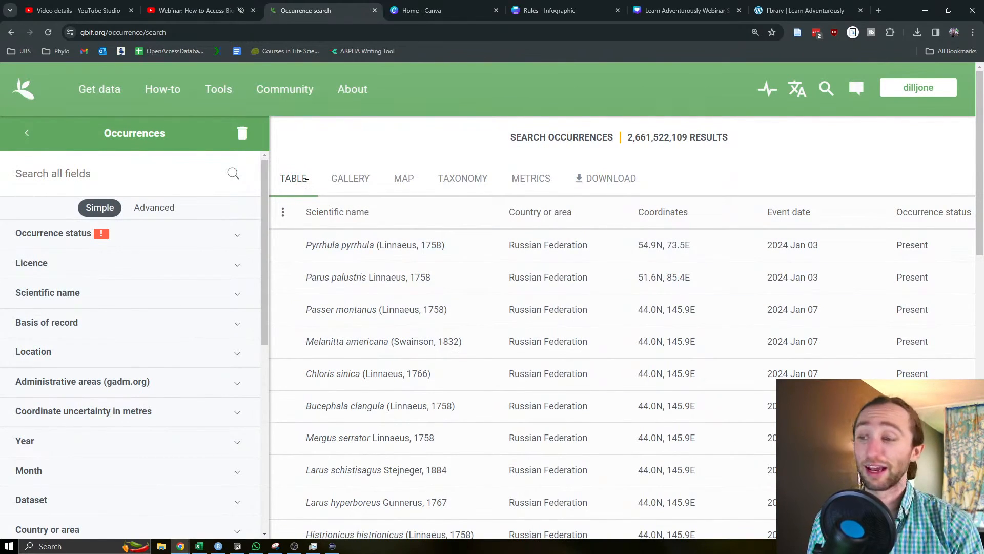
left_click(343, 184)
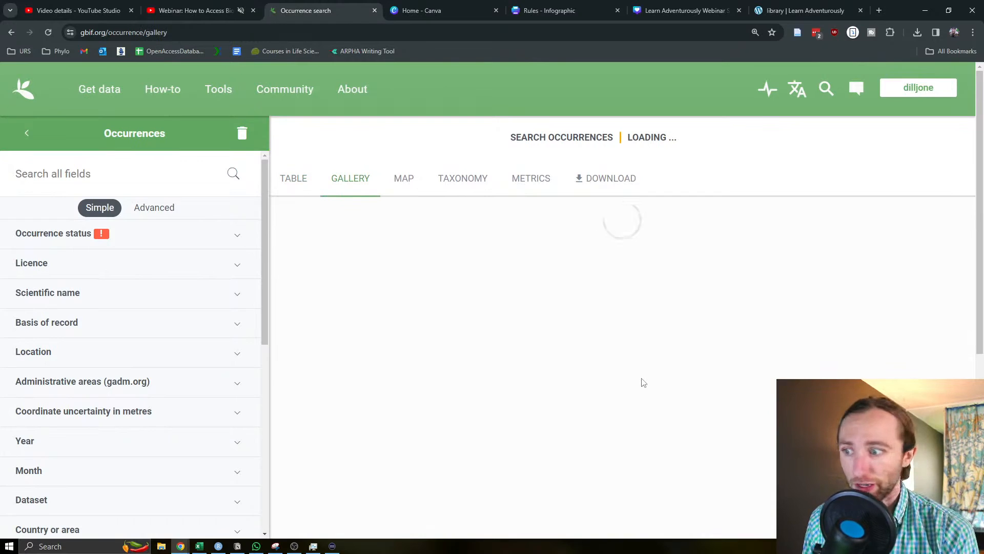
left_click(298, 177)
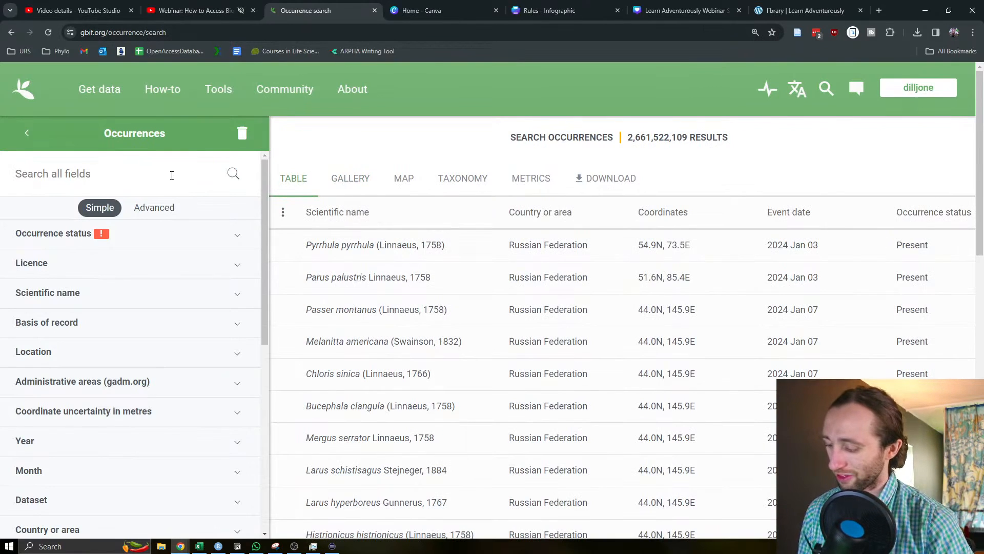
Search all occurrence fields for "plethodon cinereas".
type("plet")
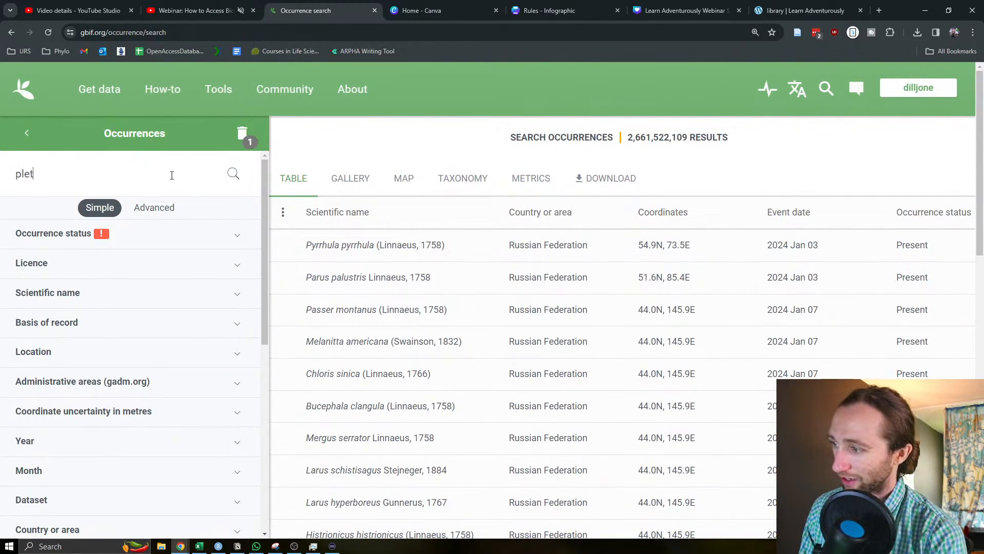
type("hodon ciner")
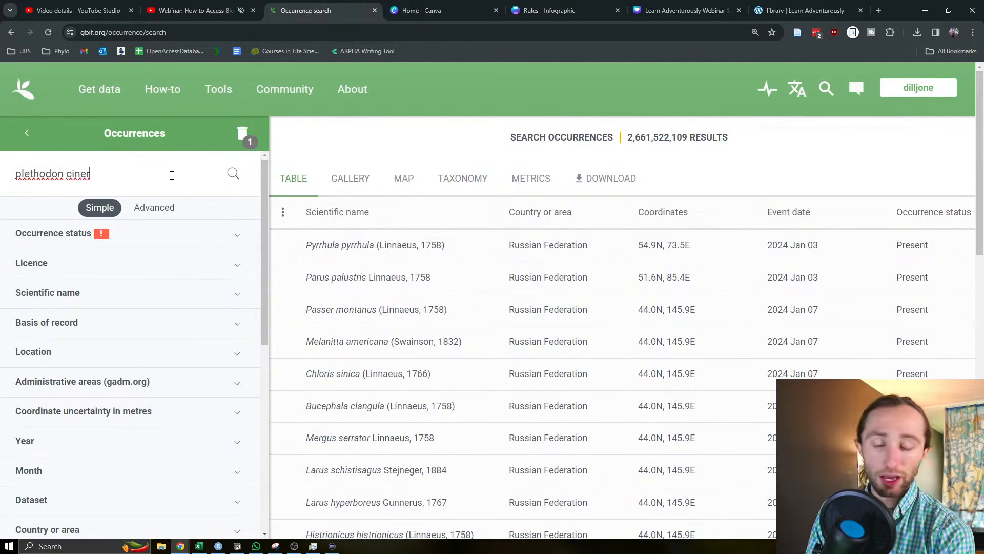
type("eas")
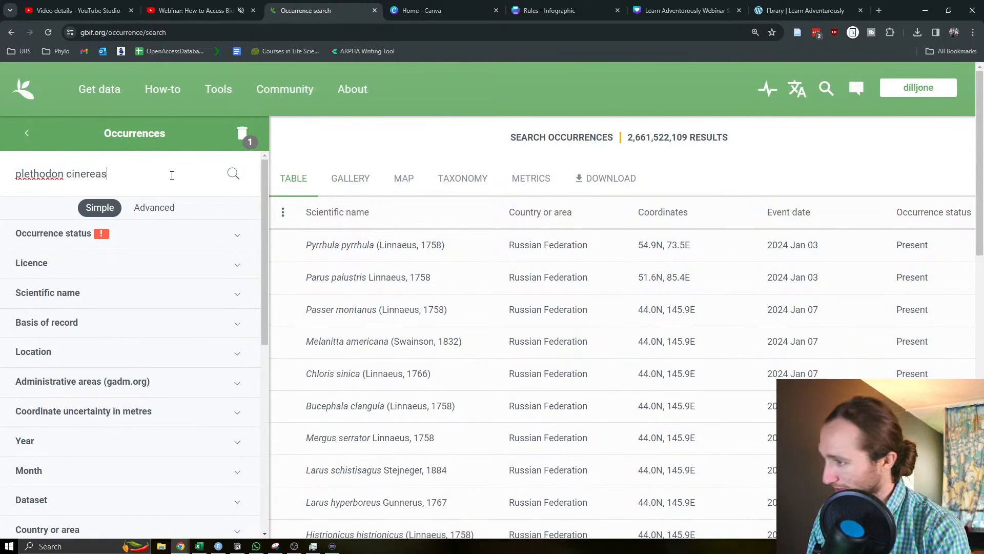
key("Return")
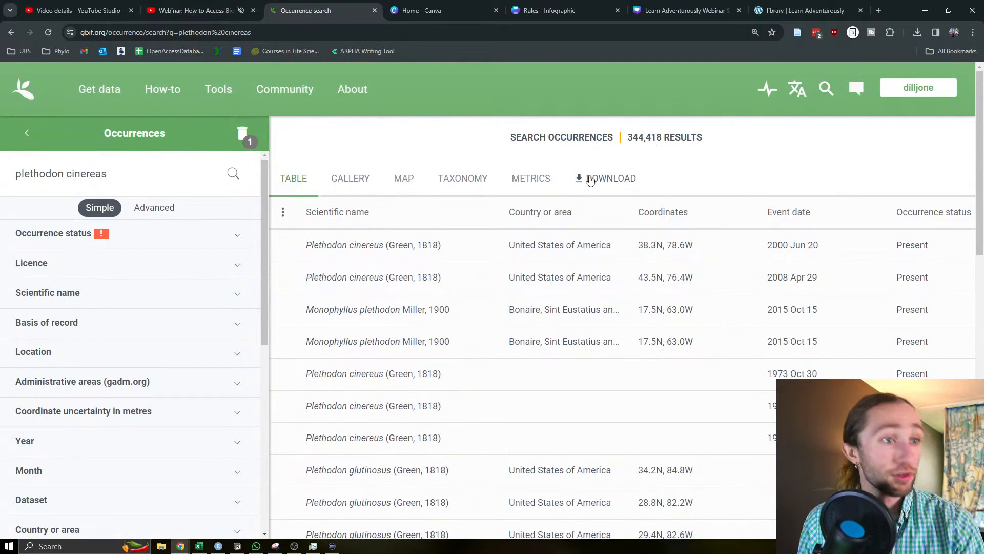
Browse the image gallery of the matching occurrences.
left_click(352, 179)
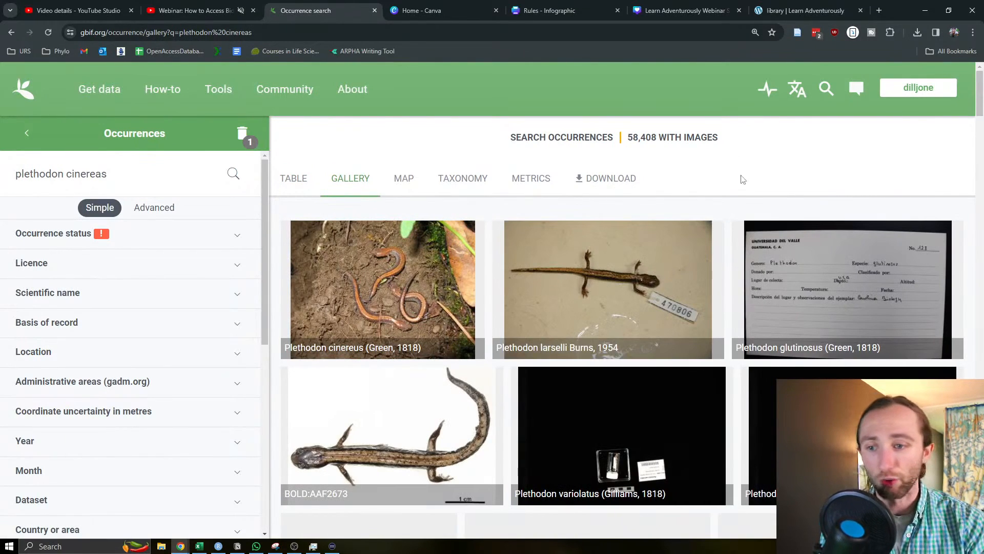
scroll(603, 334, "down", 5)
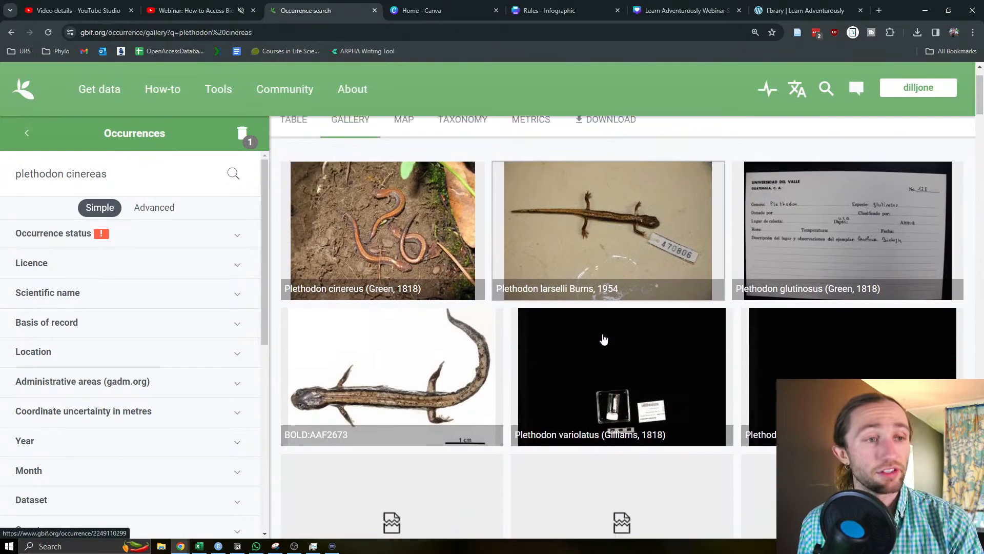
scroll(666, 277, "down", 1)
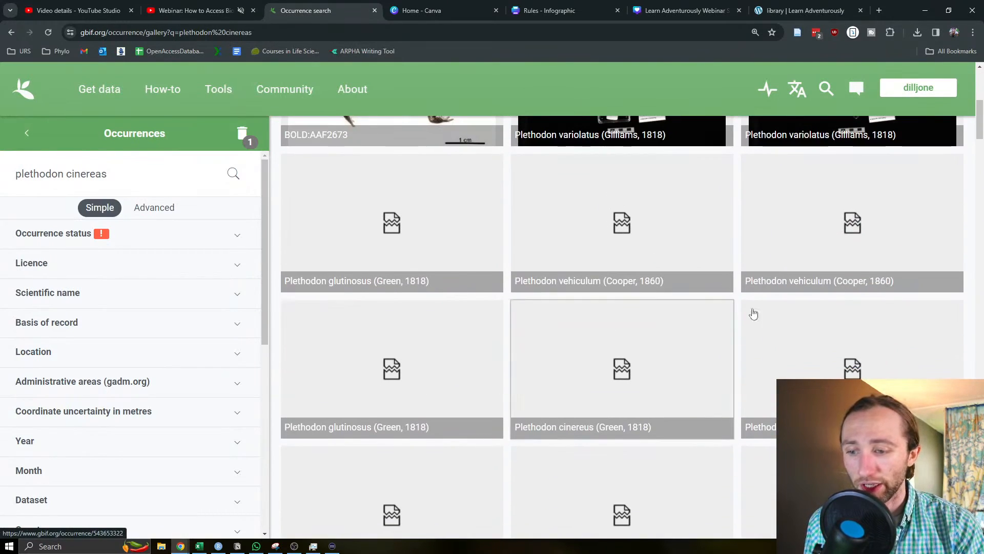
scroll(656, 341, "down", 2)
scroll(679, 337, "up", 10)
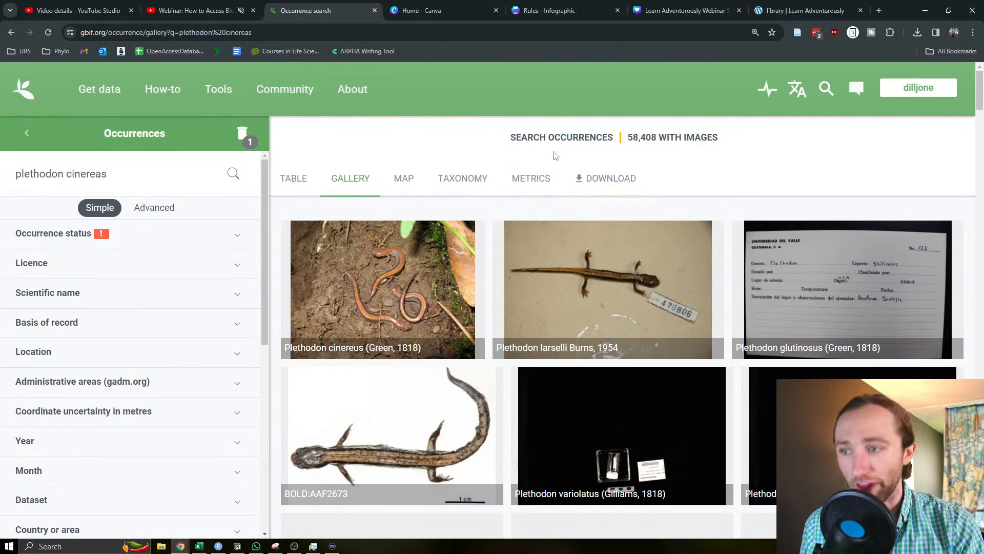
Examine the distribution of the matching occurrences across North America on the map.
left_click(405, 182)
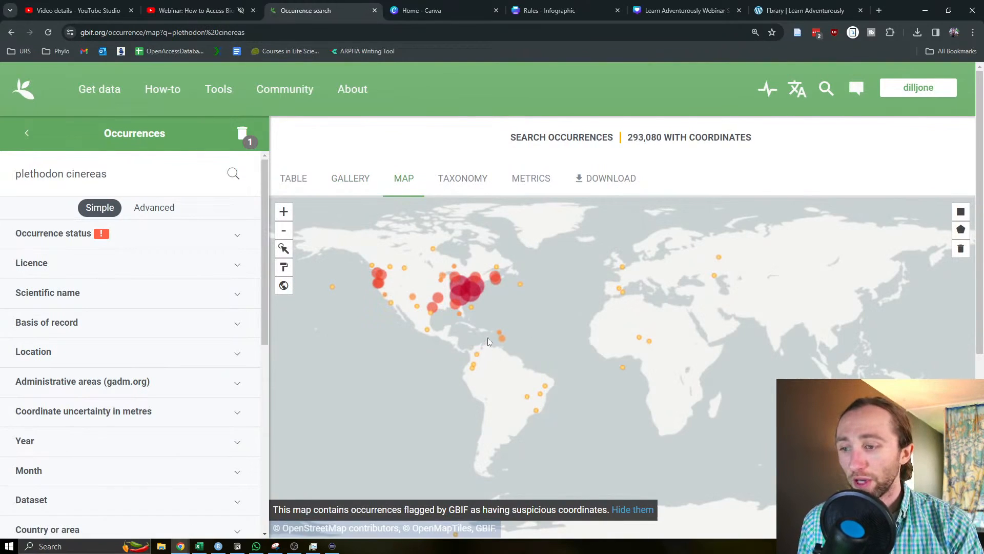
scroll(479, 329, "up", 1)
left_click_drag(468, 322, 520, 335)
scroll(520, 324, "up", 2)
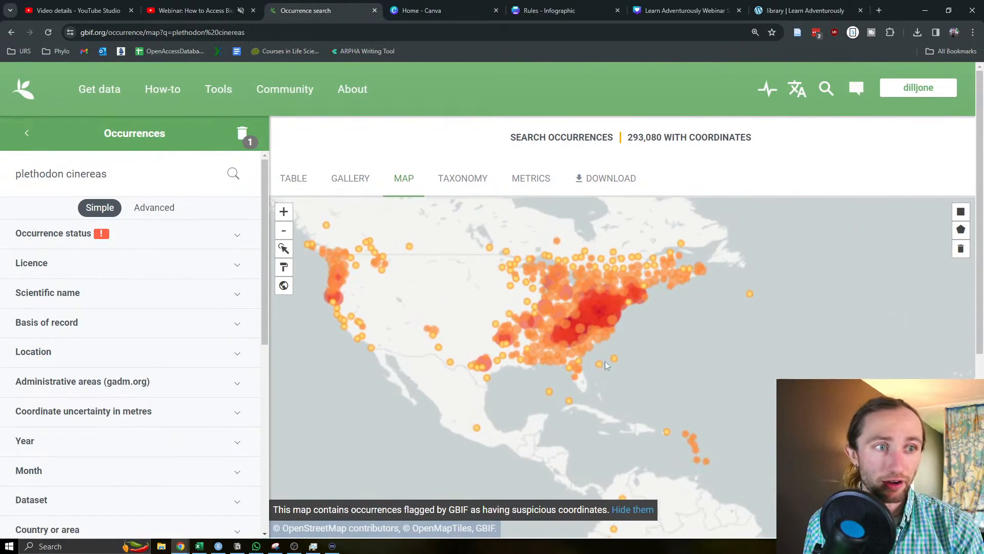
left_click_drag(561, 357, 570, 386)
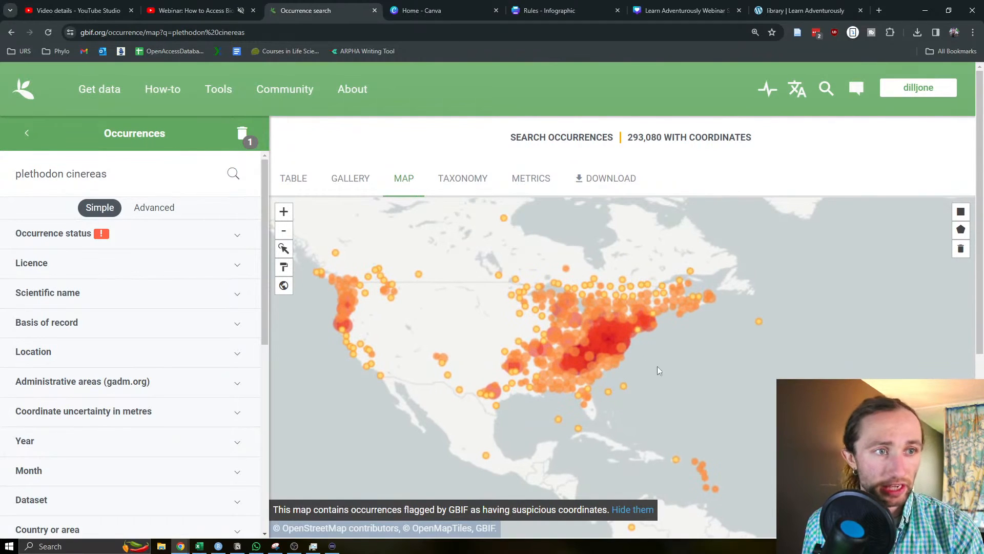
left_click_drag(688, 395, 778, 514)
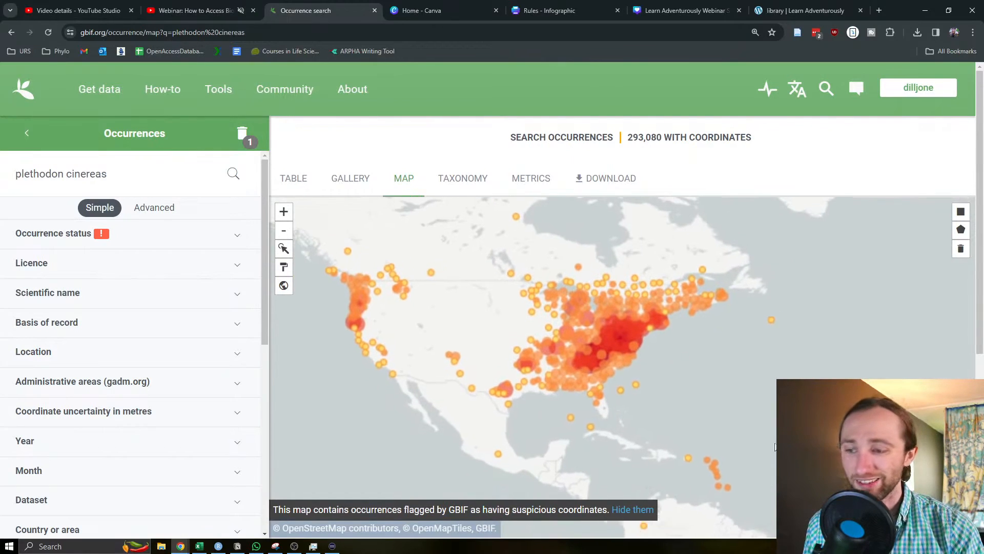
left_click_drag(766, 447, 789, 437)
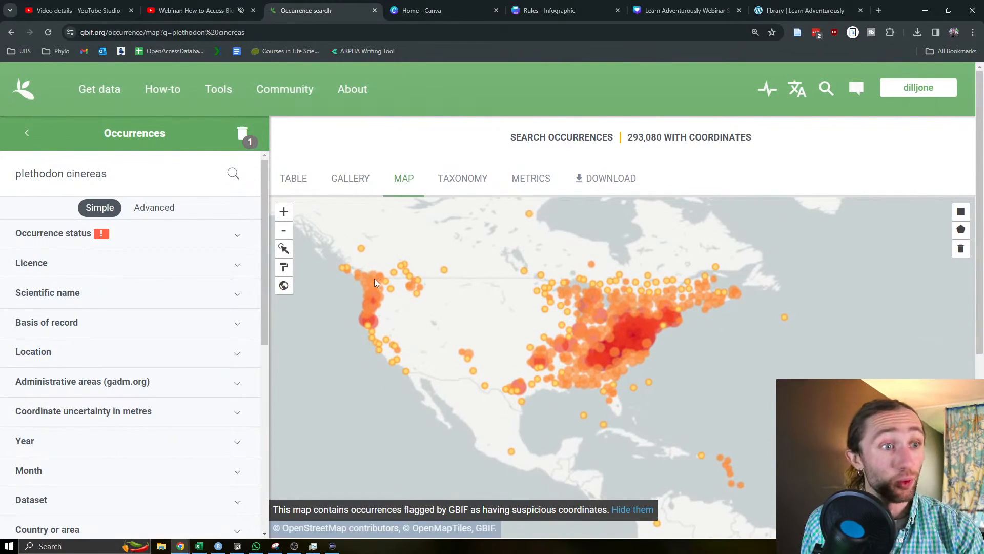
Review the taxonomic distribution of the matching occurrences.
left_click(451, 179)
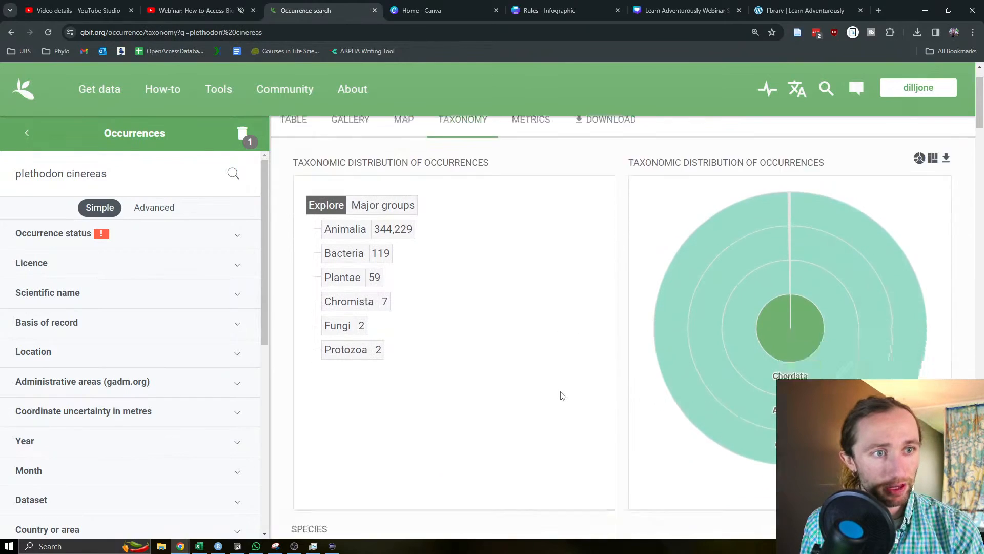
scroll(564, 395, "down", 8)
scroll(572, 379, "up", 8)
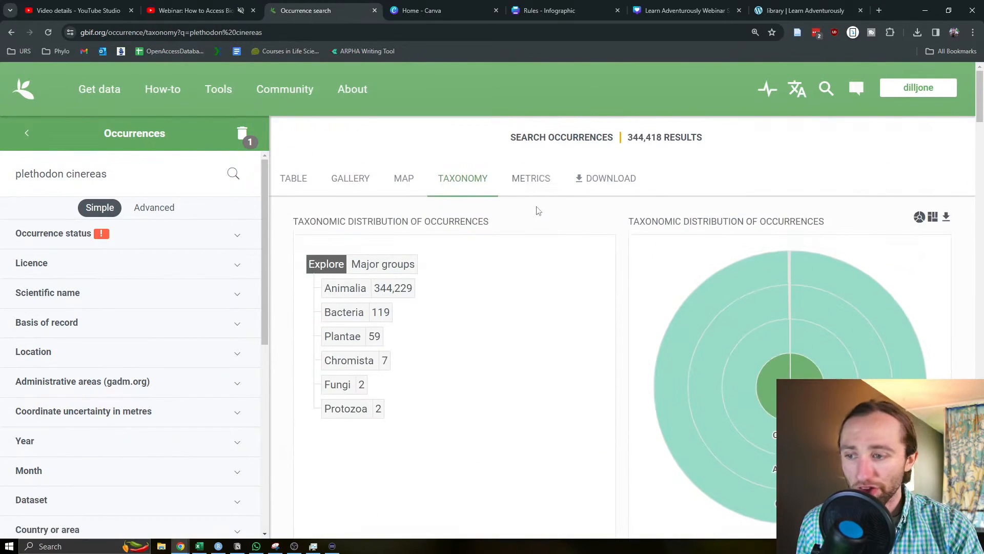
Review the metrics charts for the matching occurrences, such as records per month, and return to the results table.
left_click(545, 179)
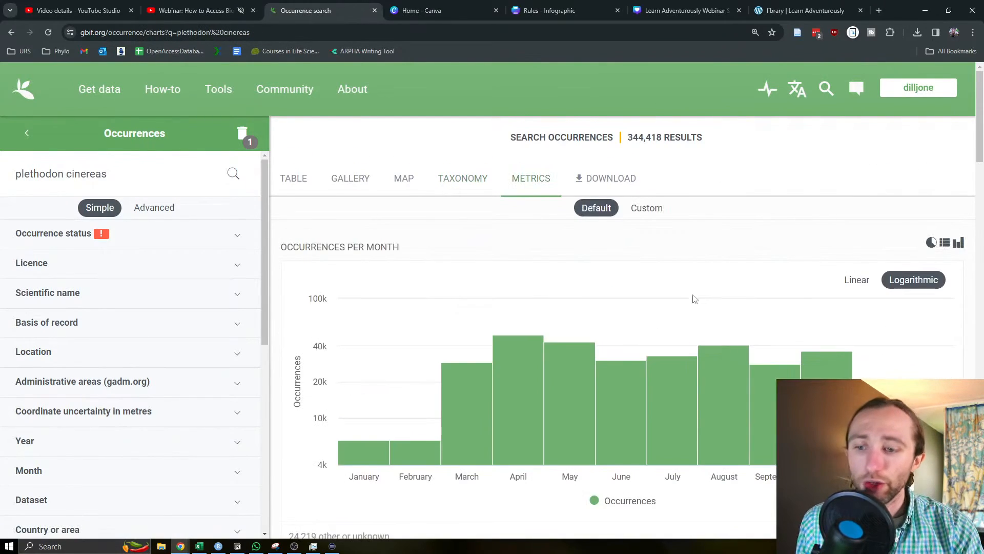
scroll(694, 299, "down", 3)
scroll(695, 290, "down", 10)
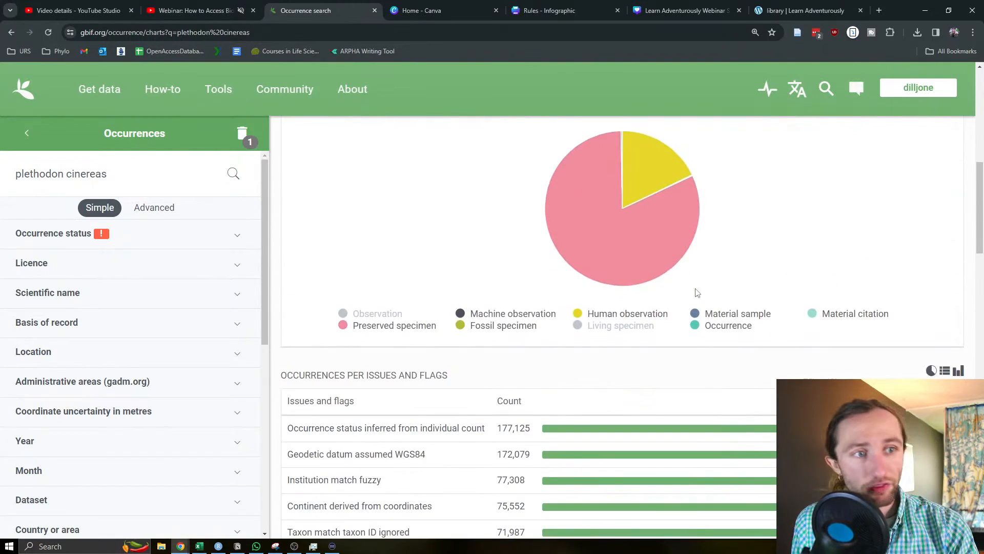
scroll(681, 287, "up", 12)
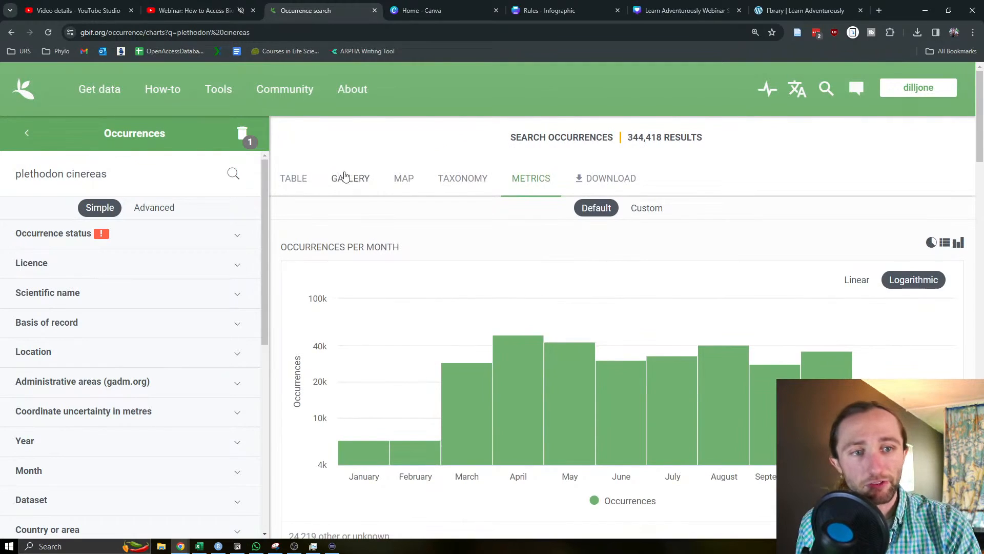
left_click(306, 185)
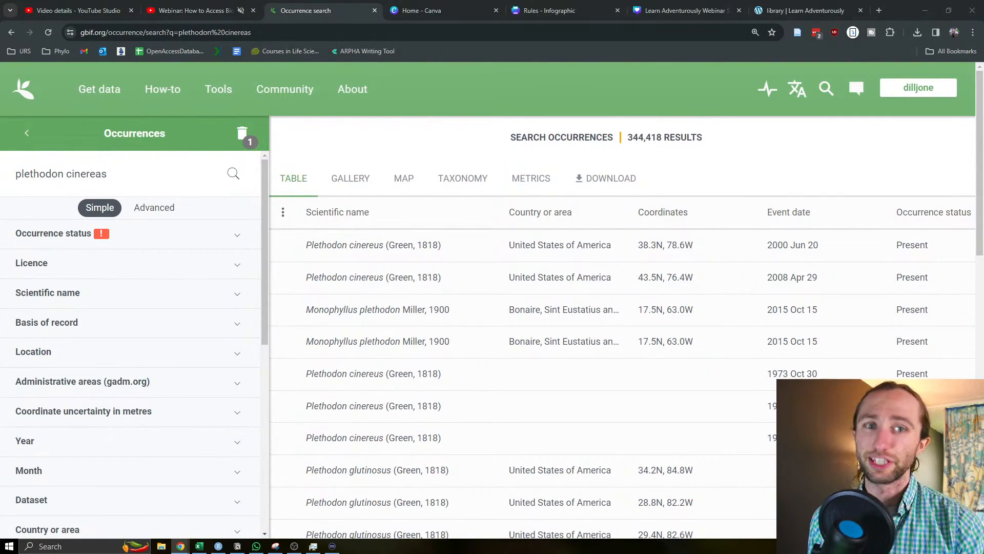
Look through the simple and advanced sets of occurrence filters, and return to the simple set.
scroll(123, 334, "down", 2)
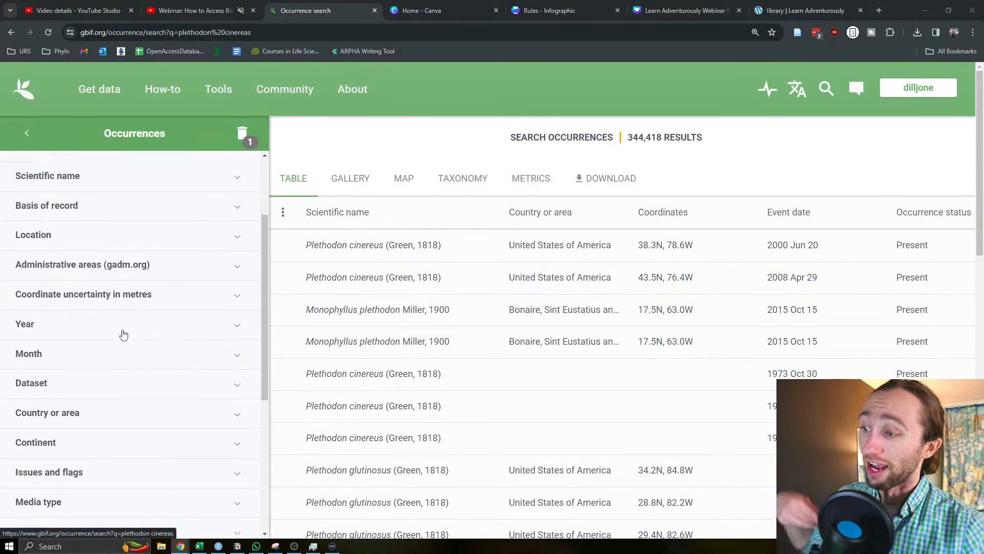
scroll(122, 335, "down", 5)
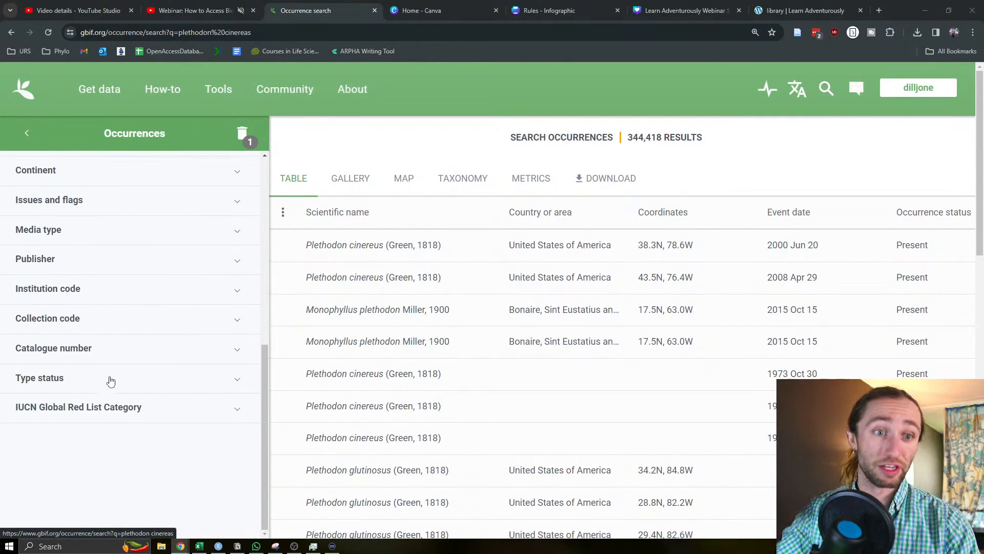
scroll(105, 379, "up", 8)
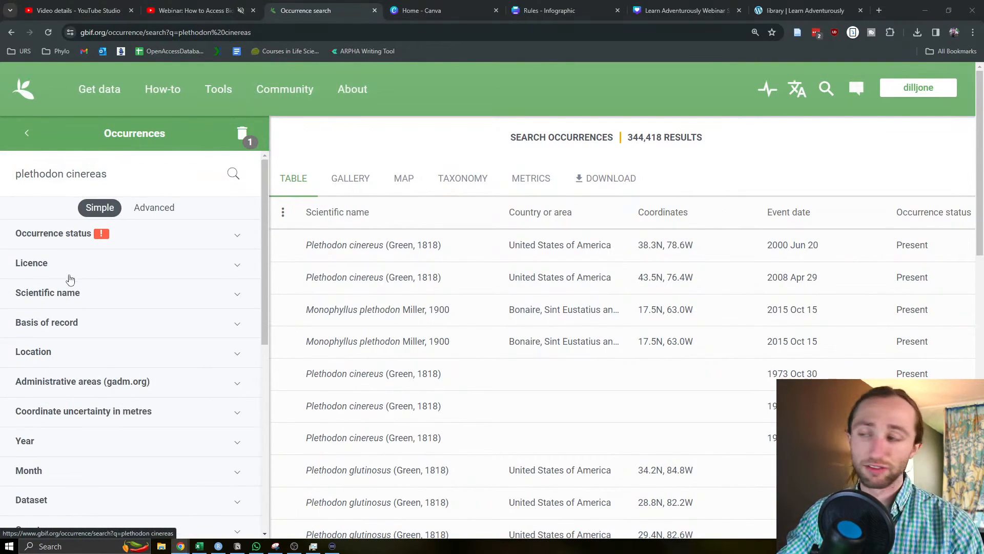
left_click(155, 210)
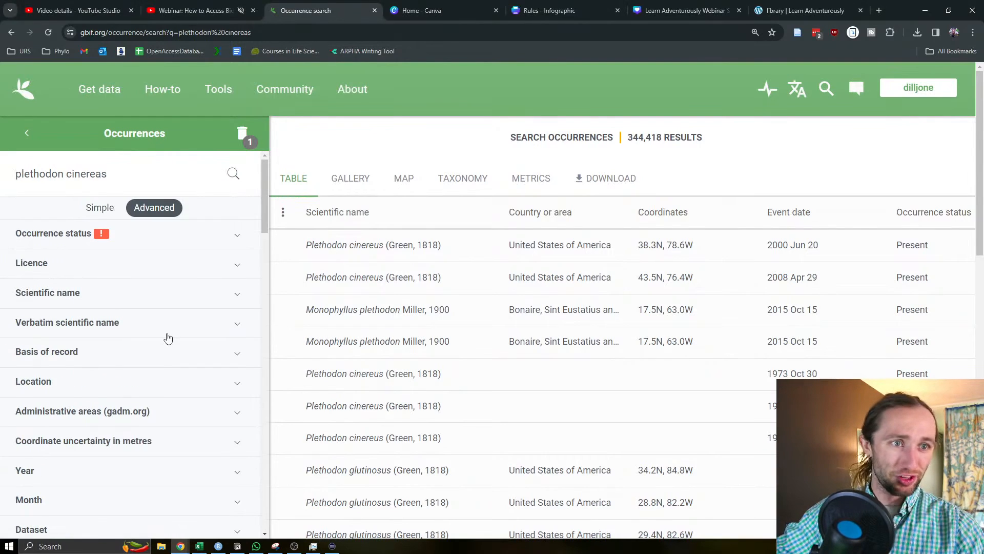
scroll(166, 338, "down", 20)
scroll(164, 339, "up", 20)
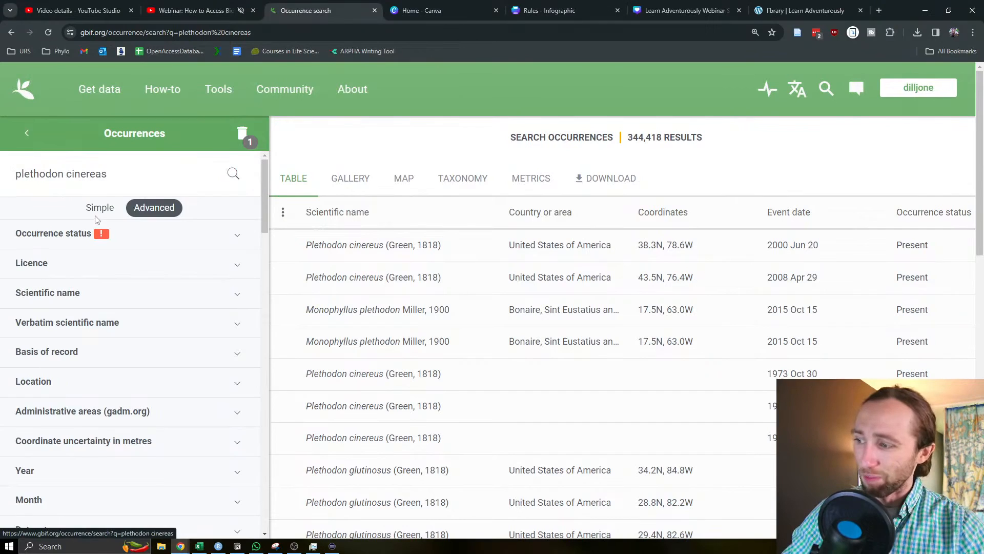
left_click(100, 216)
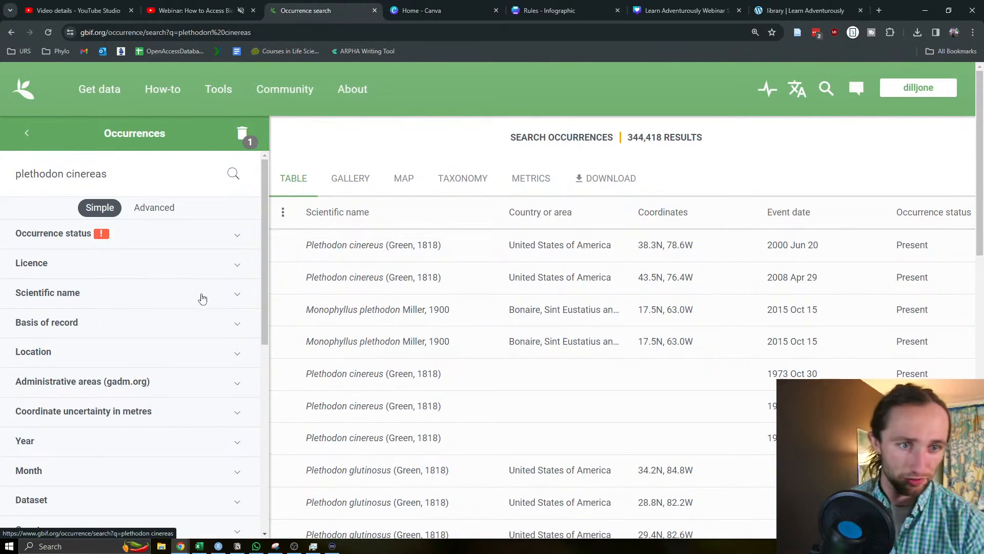
Filter the occurrences by the scientific name Plethodon cinereus (Green, 1818), found with "plethodon cin".
left_click(118, 291)
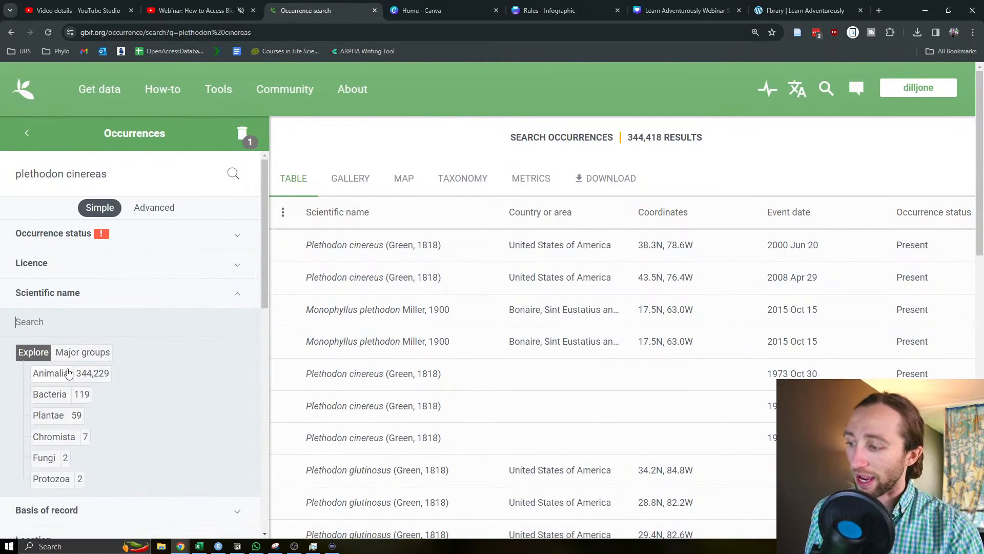
left_click(63, 373)
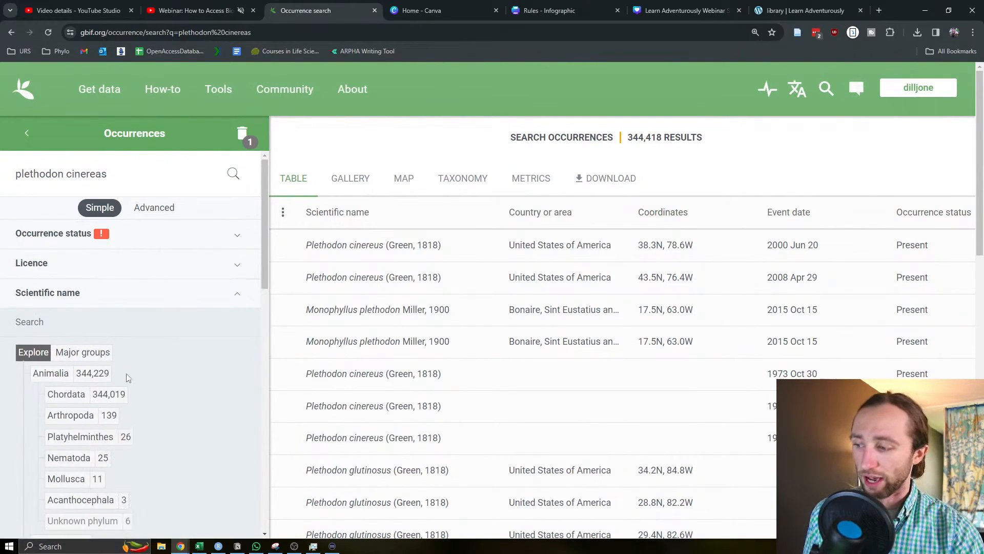
scroll(126, 377, "down", 2)
scroll(73, 229, "up", 2)
left_click(83, 321)
type("plethodon cin")
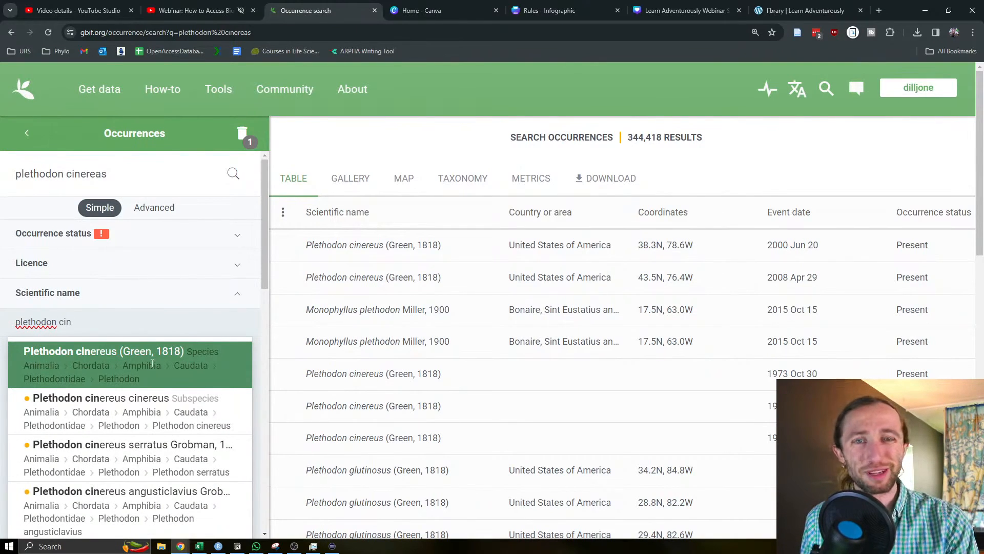
left_click(138, 376)
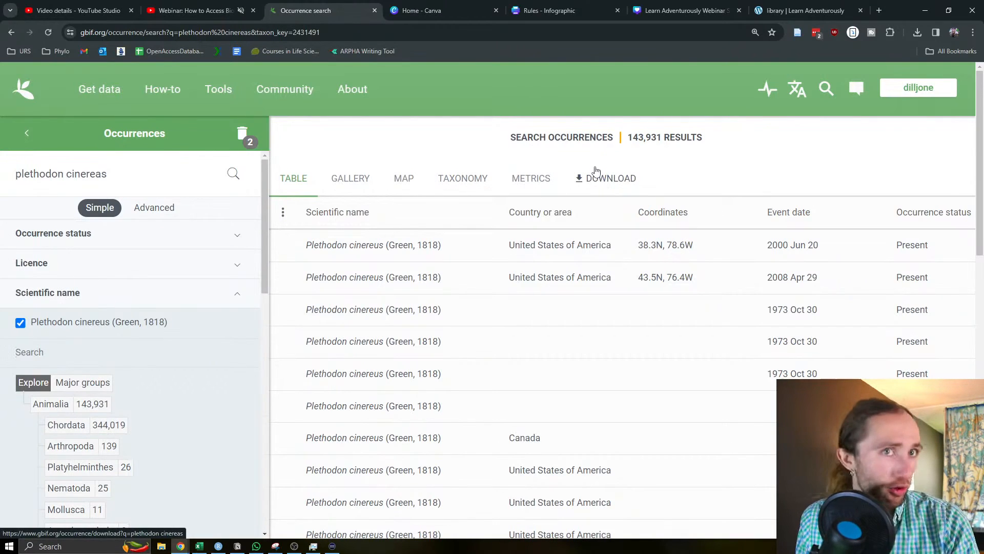
Show the matching occurrences on the map and examine their distribution across North America.
left_click(414, 185)
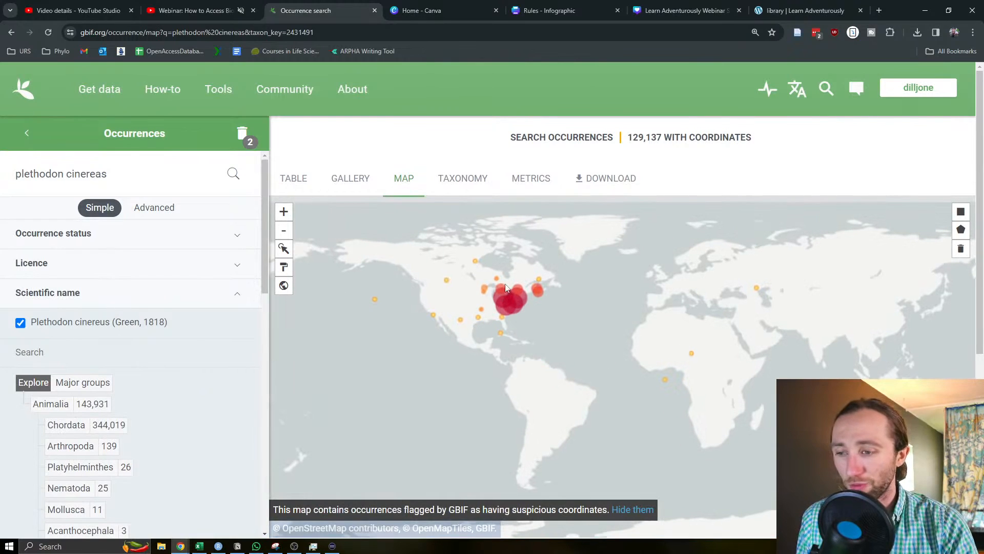
scroll(440, 296, "up", 5)
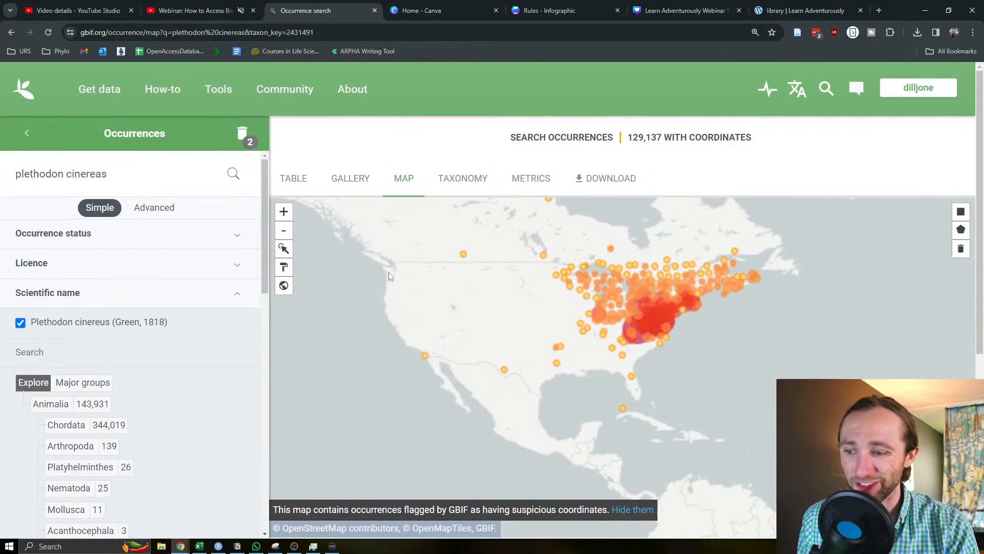
mouse_move(468, 333)
left_mouse_down()
mouse_move(442, 334)
mouse_move(453, 345)
left_mouse_up()
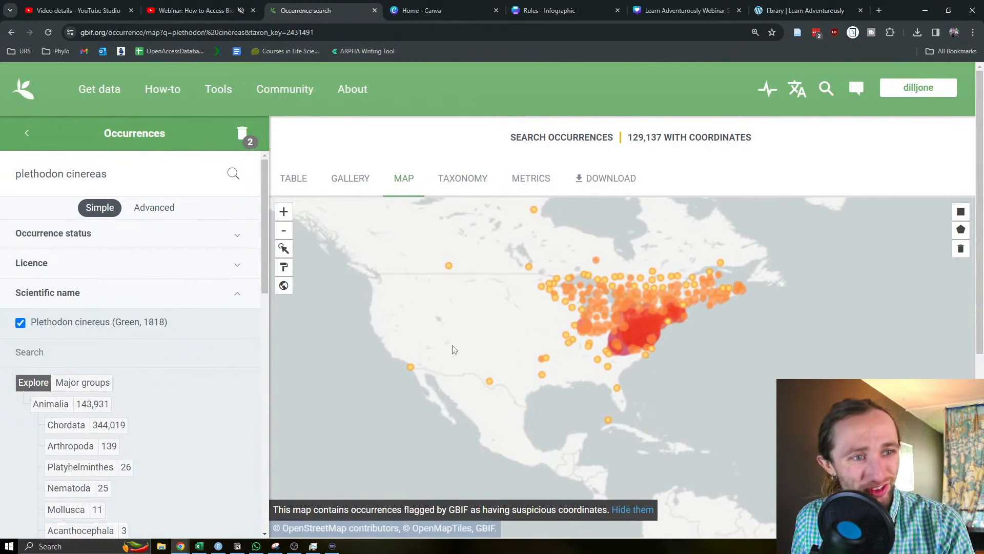
left_click_drag(629, 343, 642, 343)
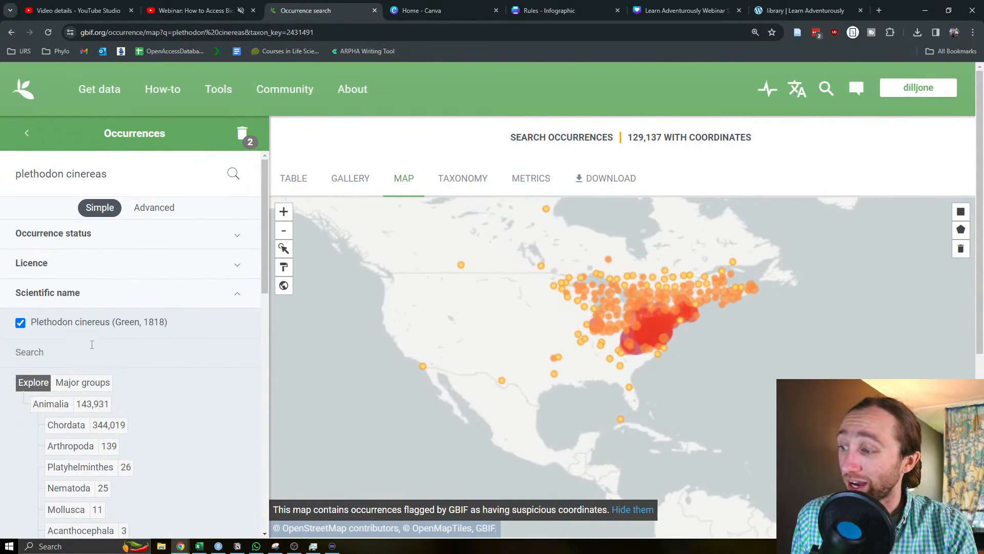
Filter the occurrences by the basis of record Human observation, and collapse the scientific name and basis of record filters.
scroll(92, 345, "down", 2)
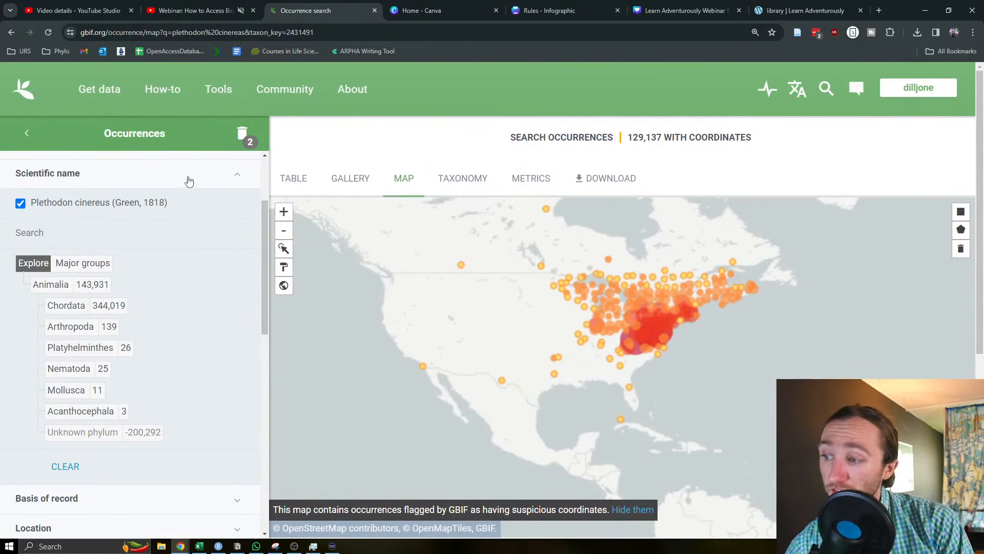
left_click(186, 178)
left_click(214, 239)
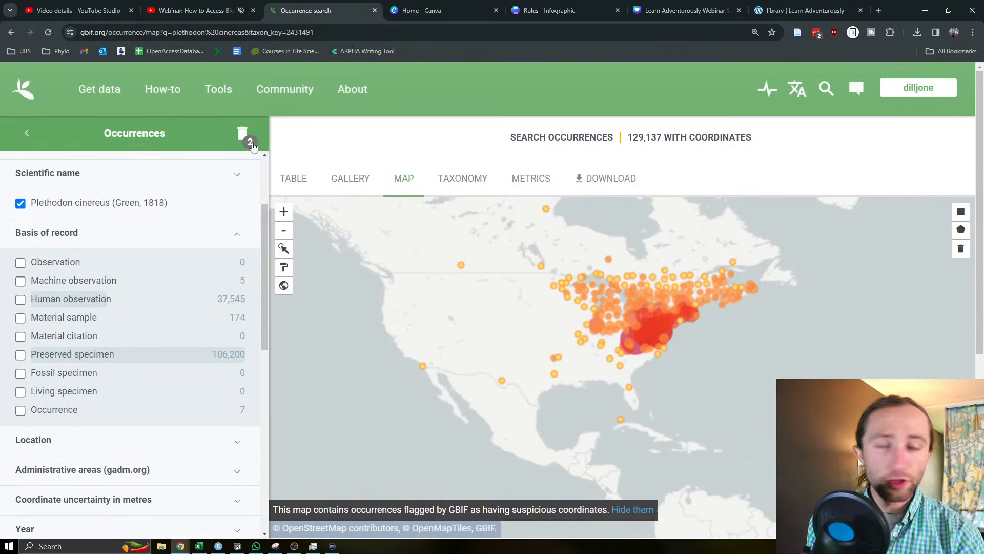
scroll(380, 312, "up", 1)
left_click(288, 262)
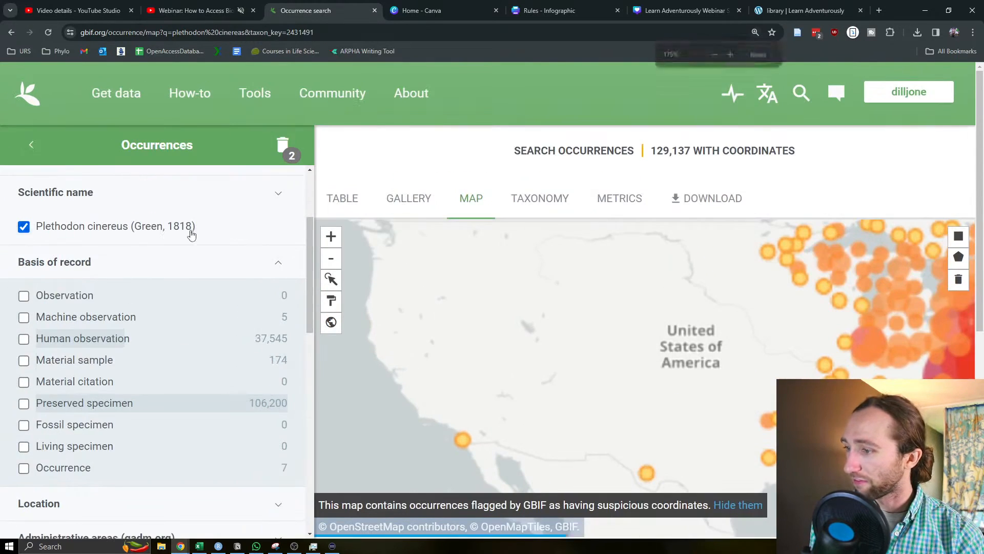
key("ctrl+plus")
key("ctrl+plus")
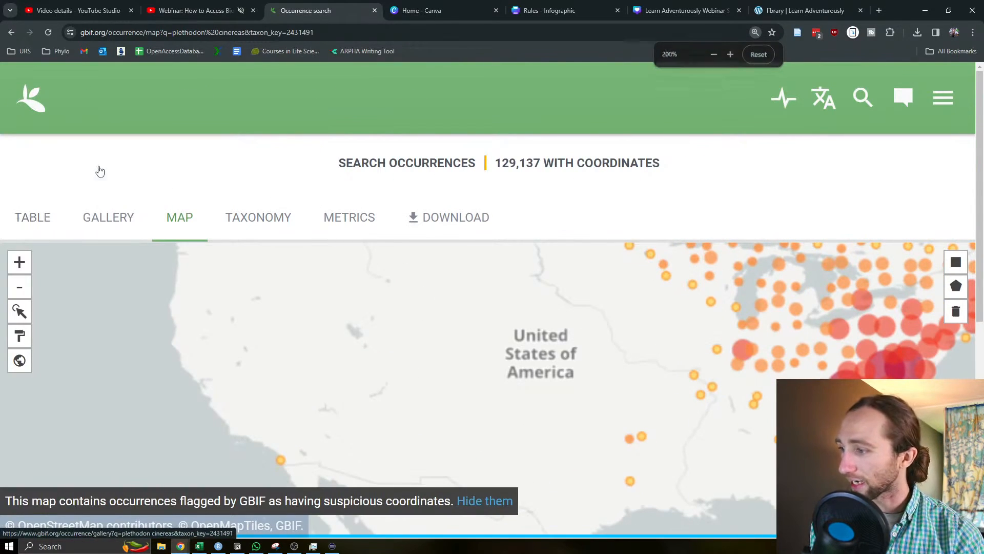
key("ctrl+minus")
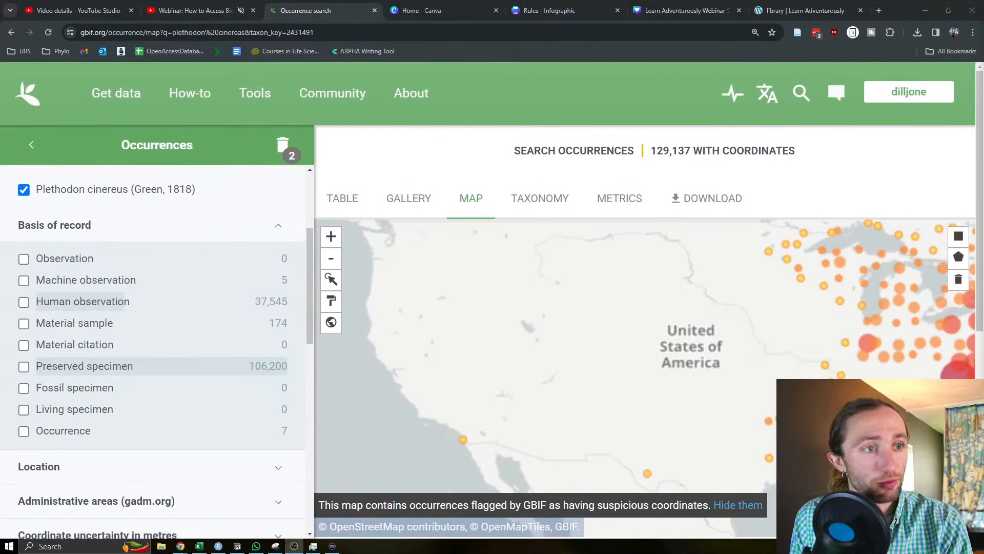
left_click_drag(649, 388, 479, 369)
left_click_drag(712, 392, 587, 452)
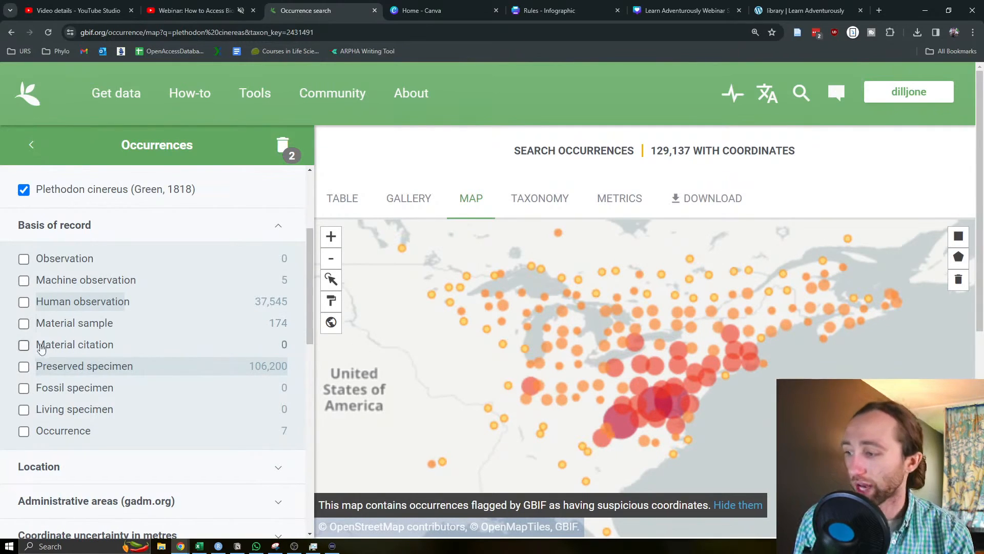
left_click(24, 302)
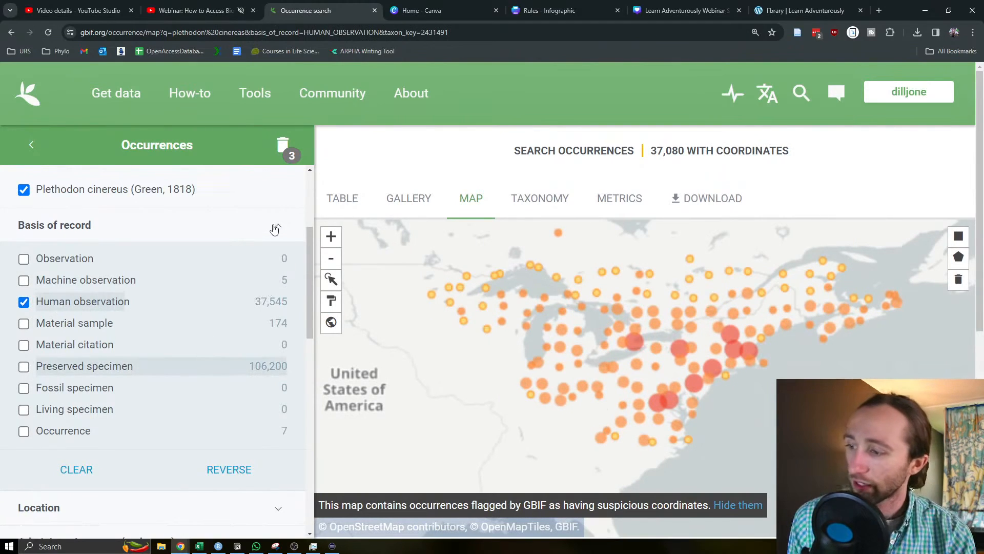
left_click(274, 226)
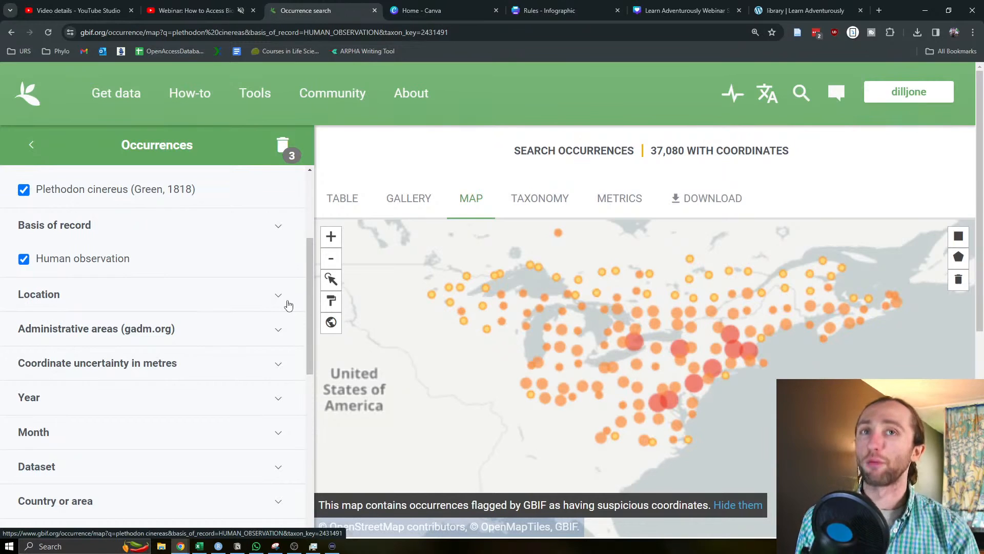
Look over the Location filter's coordinate options and area map, and collapse the filter again.
left_click(288, 303)
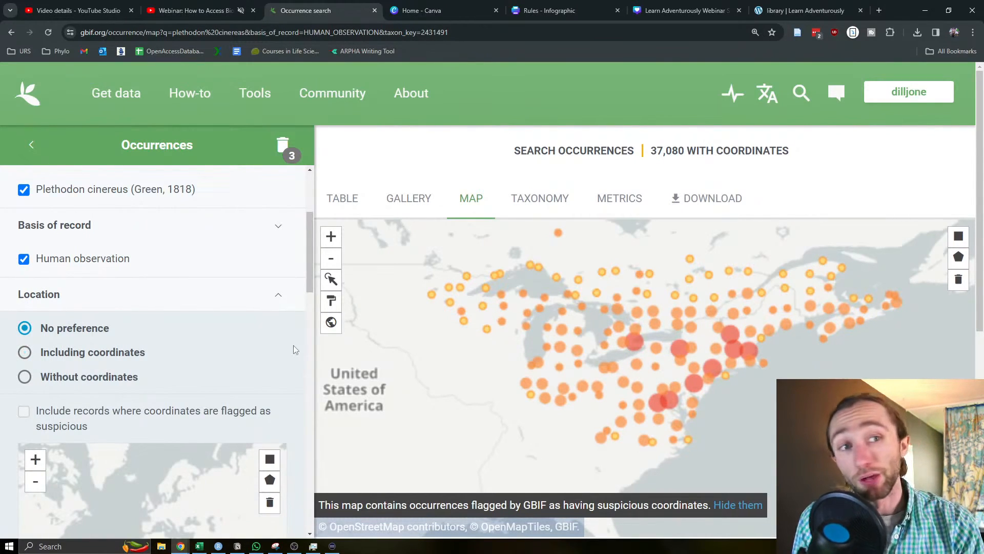
scroll(281, 349, "down", 2)
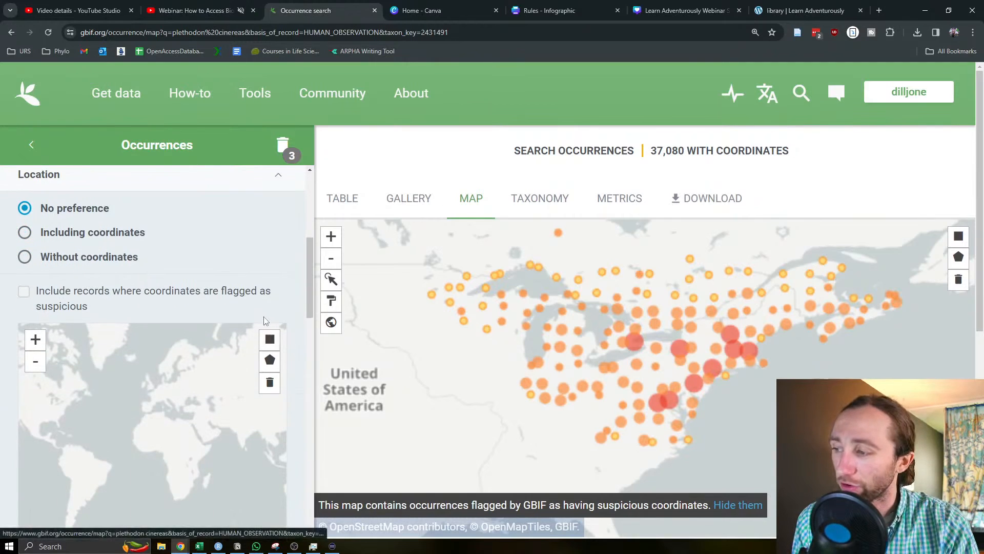
scroll(261, 288, "up", 2)
left_click(262, 292)
Try limiting the occurrences to the administrative area Canada - CAN, found with "canada", and remove that filter.
left_click(173, 334)
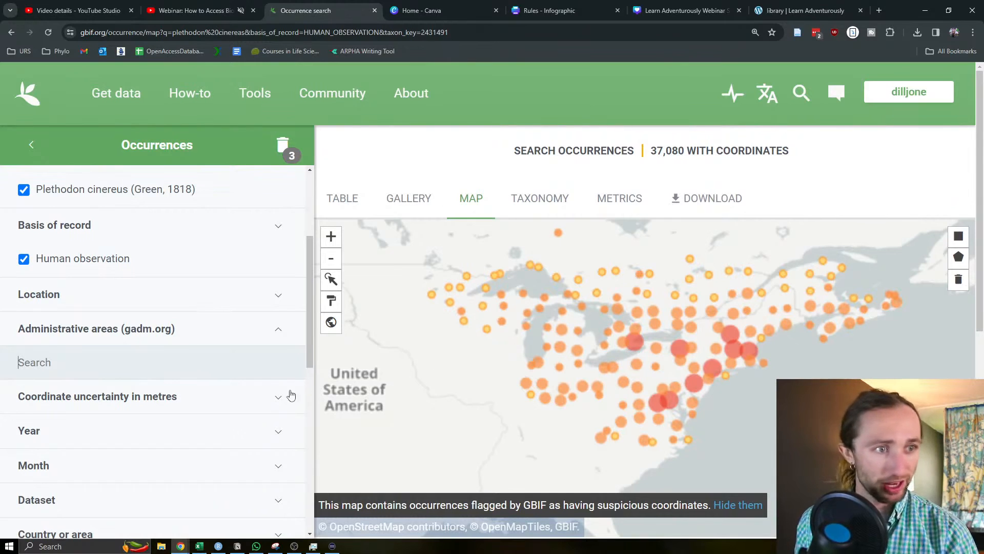
type("cana")
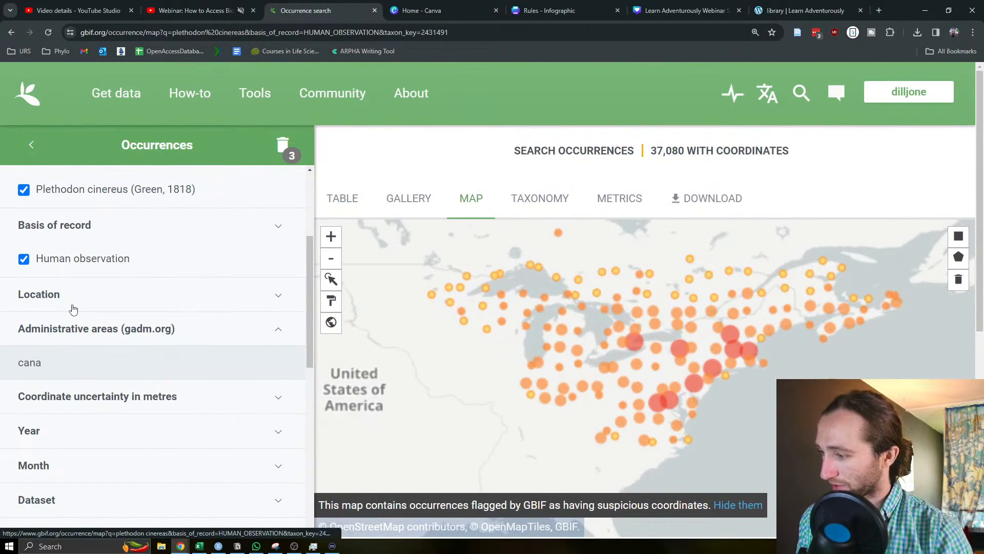
type("da")
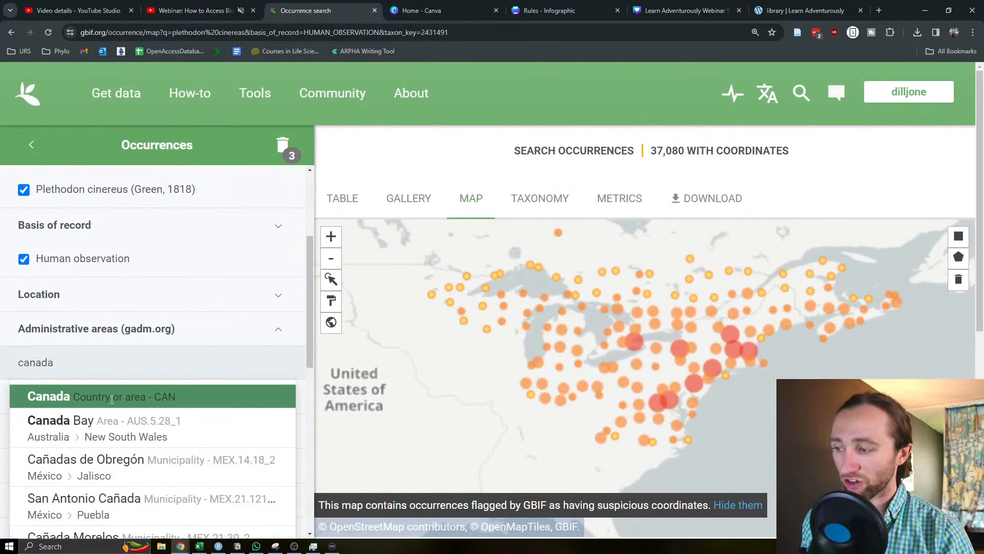
left_click(111, 398)
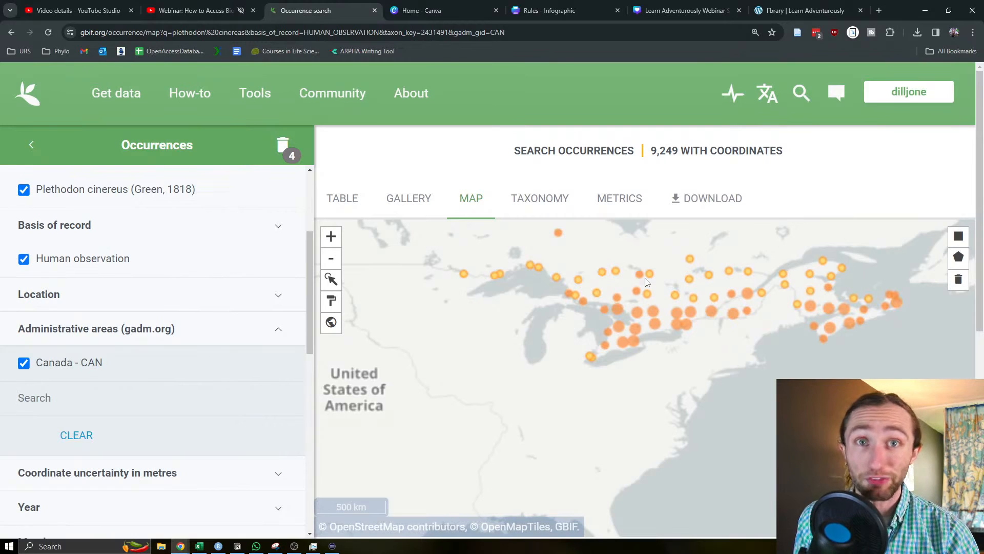
left_click(24, 363)
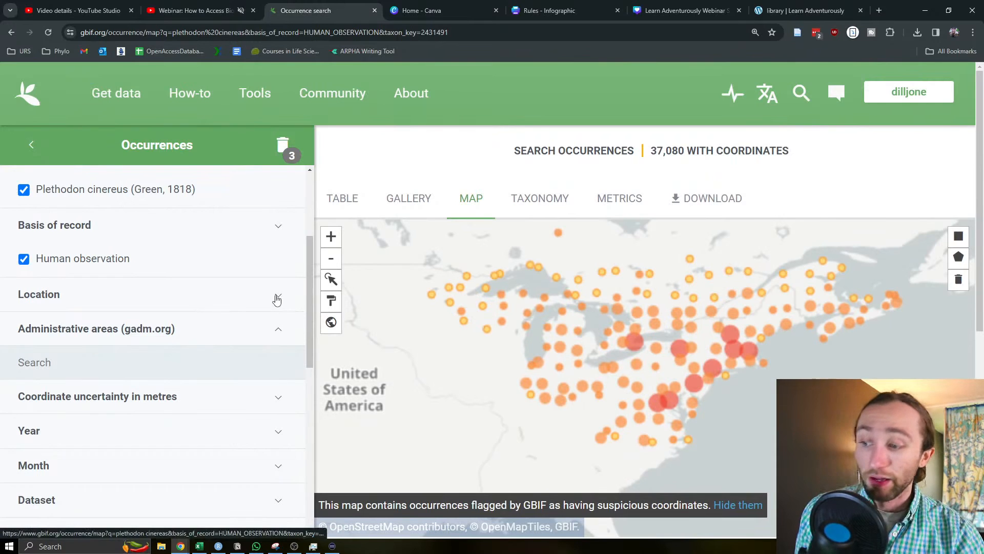
Limit the occurrences to a six-sided polygon drawn on the Location filter's map around the northeastern United States and adjoining Atlantic coast.
left_click(274, 297)
scroll(207, 340, "down", 3)
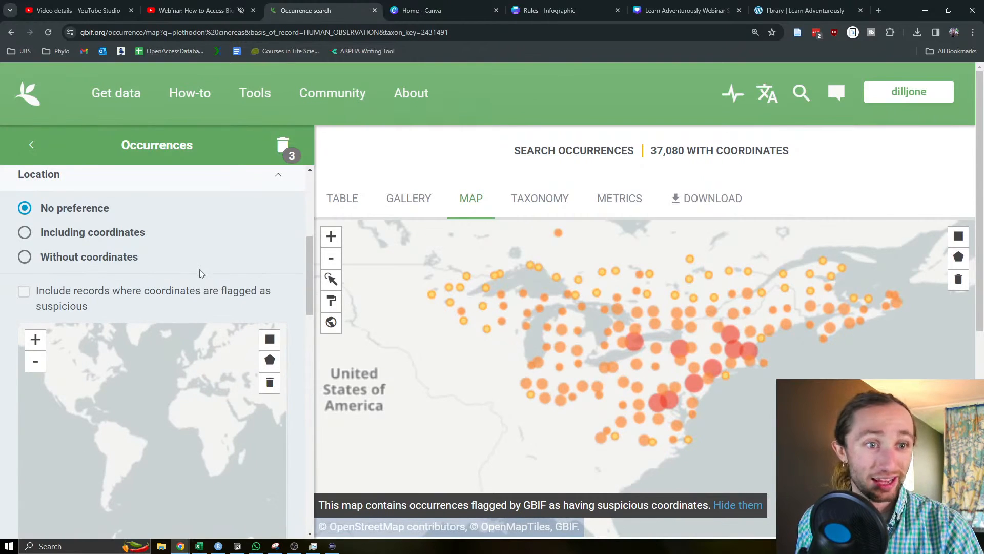
scroll(200, 277, "down", 2)
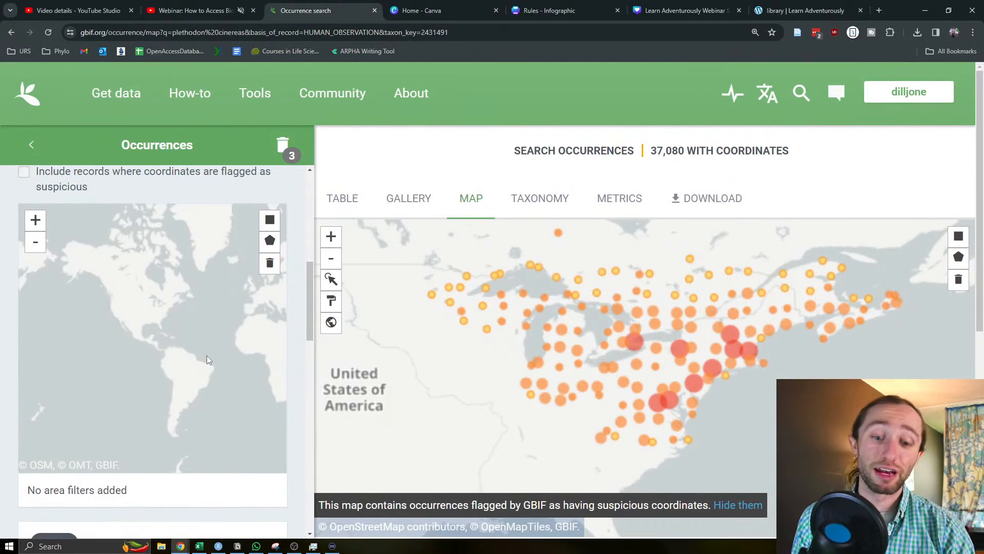
scroll(154, 334, "up", 2)
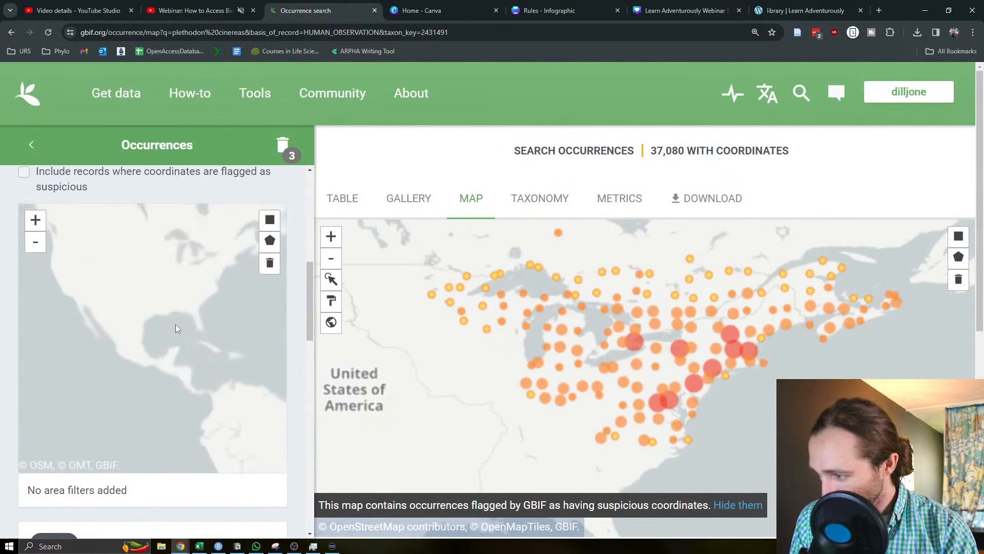
scroll(176, 328, "up", 3)
left_click_drag(159, 365, 133, 357)
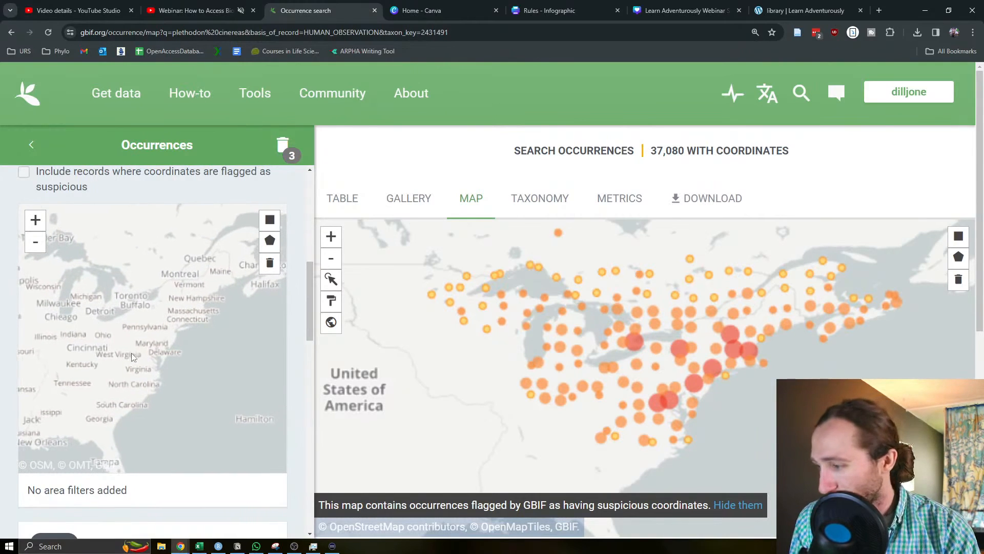
scroll(177, 332, "up", 2)
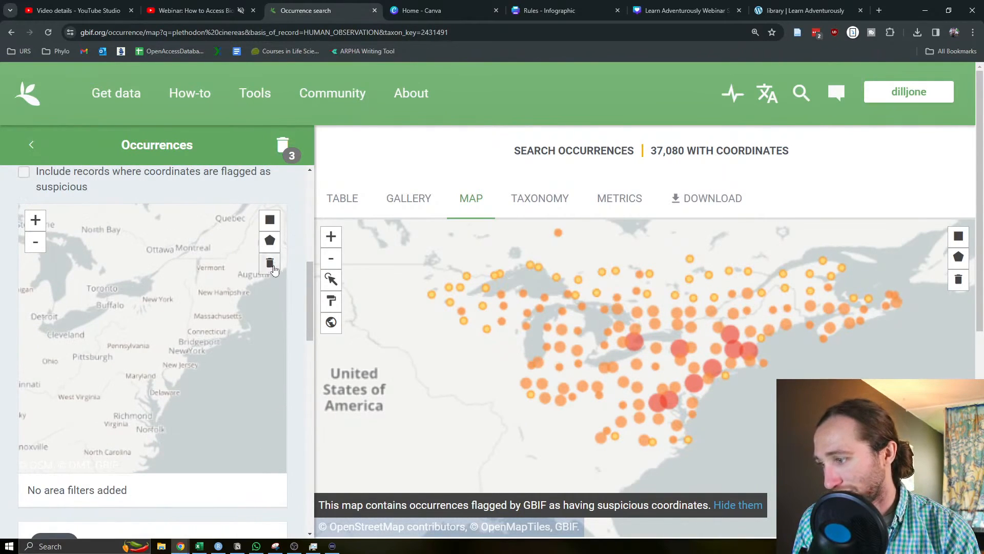
left_click(269, 240)
left_click(186, 267)
left_click(72, 318)
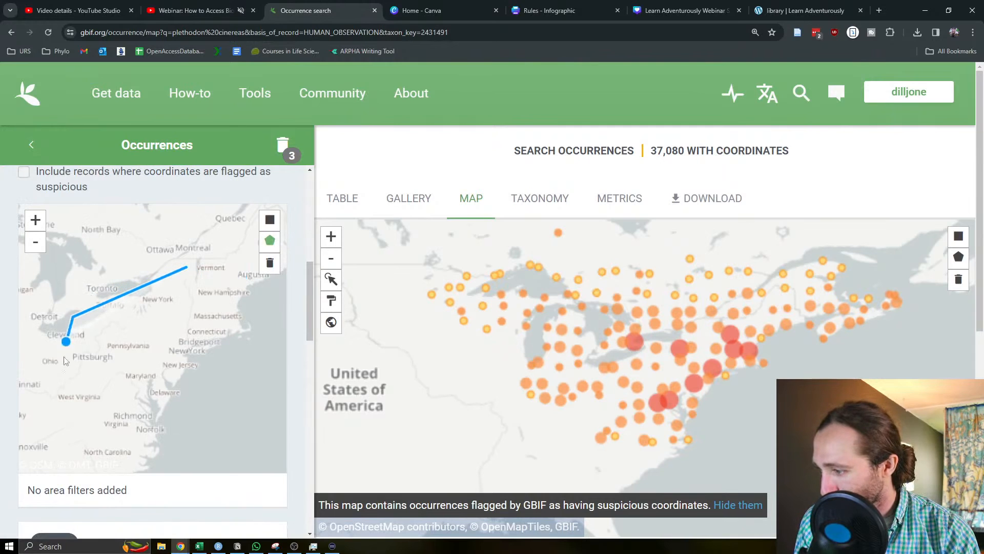
left_click(62, 431)
left_click(205, 456)
left_click(277, 354)
left_click(259, 281)
left_click(187, 267)
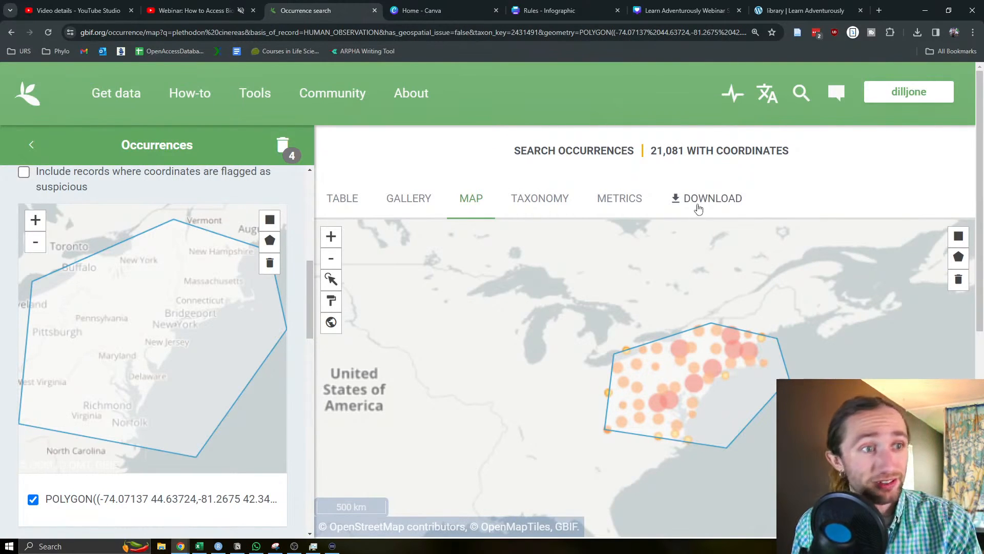
Open the download page for the filtered occurrences and clear the free-text query "plethodon cinereas".
left_click(700, 201)
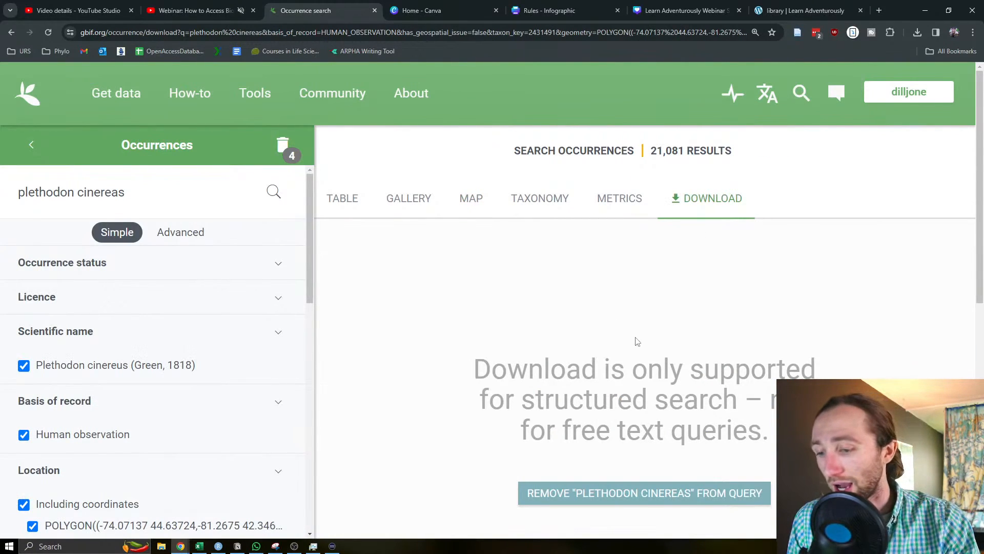
double_click(134, 192)
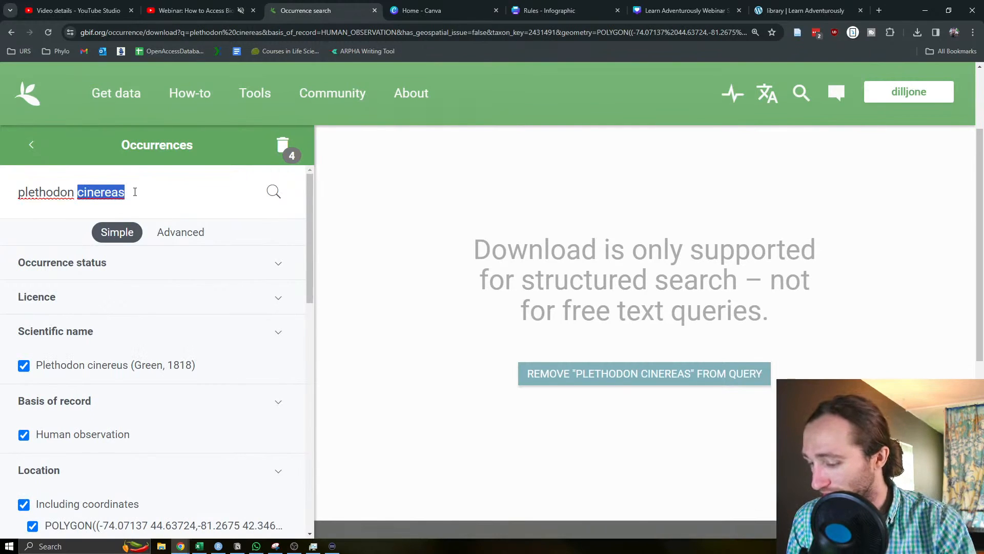
key("BackSpace")
key("BackSpace")
key("BackSpace")
key("BackSpace")
key("BackSpace")
key("BackSpace")
key("BackSpace")
key("BackSpace")
key("BackSpace")
key("BackSpace")
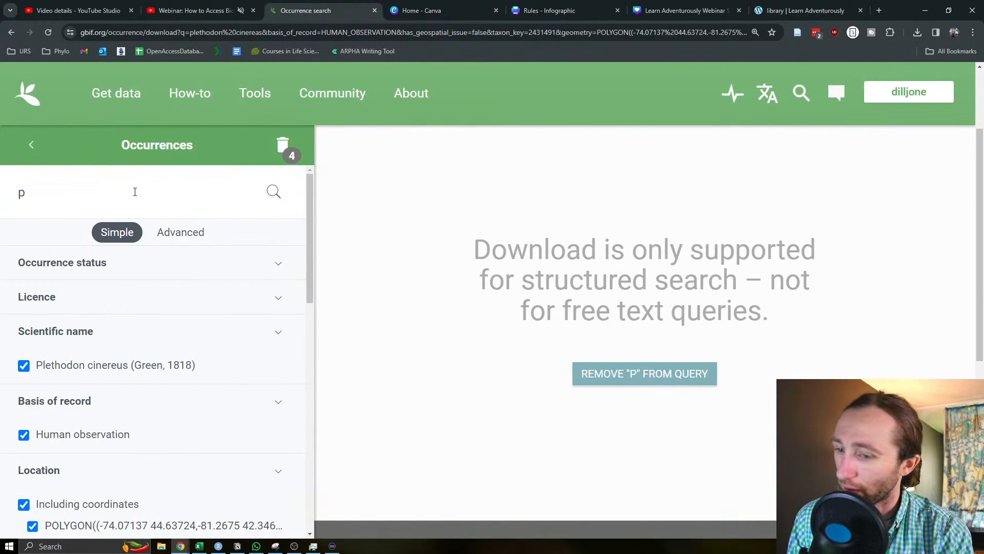
key("BackSpace")
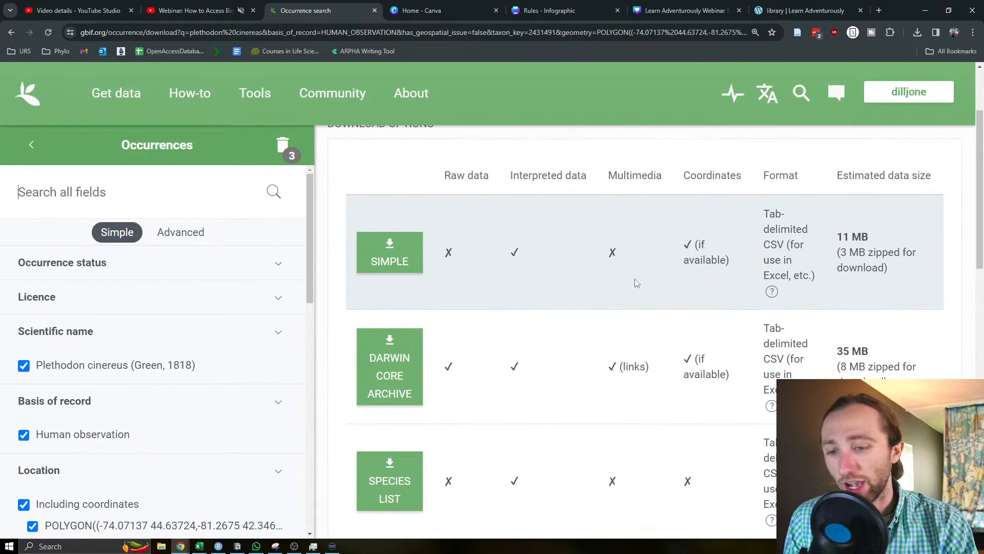
Compare the Simple, Darwin Core Archive and Species List download options by data content, format and estimated size.
scroll(632, 282, "down", 3)
scroll(630, 282, "up", 3)
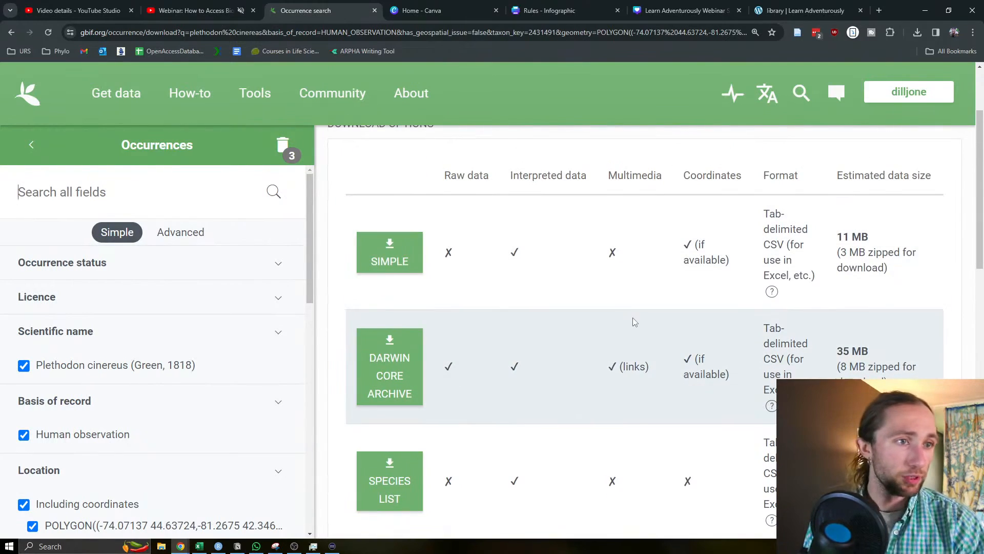
scroll(638, 352, "up", 3)
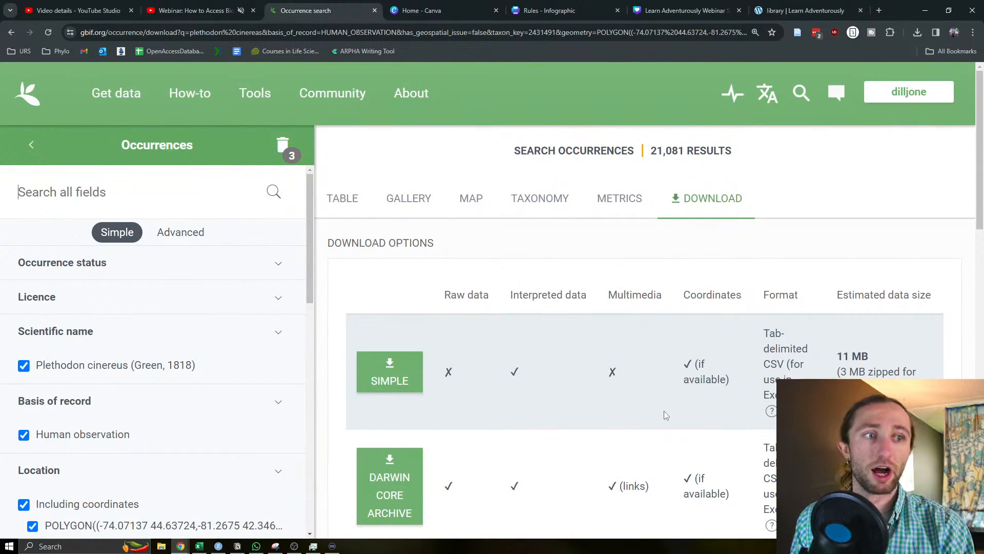
scroll(492, 302, "down", 3)
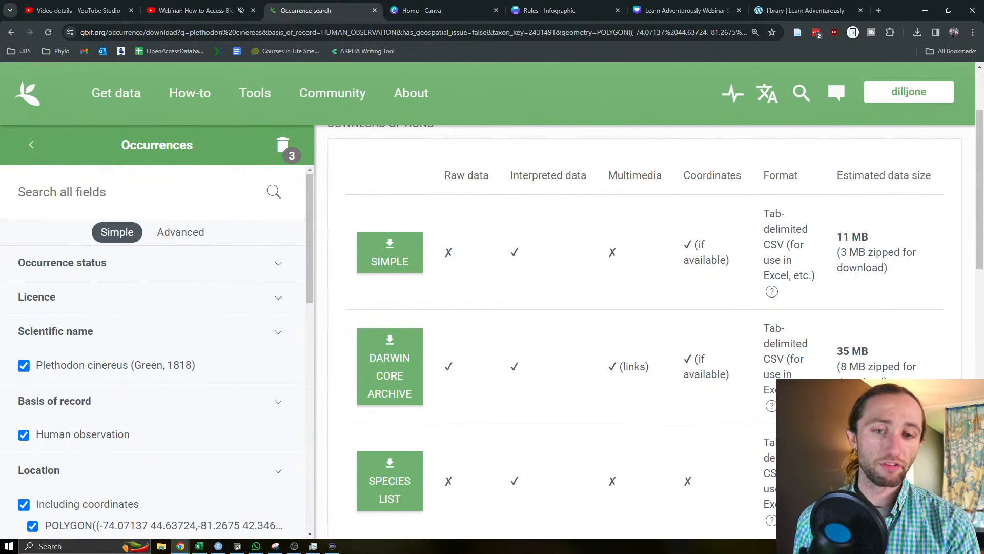
left_click_drag(978, 262, 973, 296)
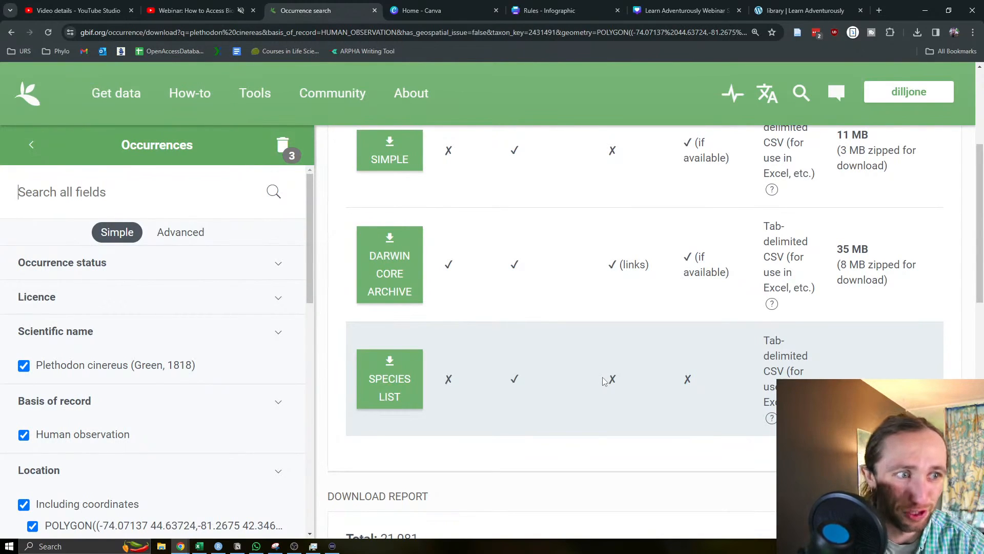
scroll(681, 292, "up", 2)
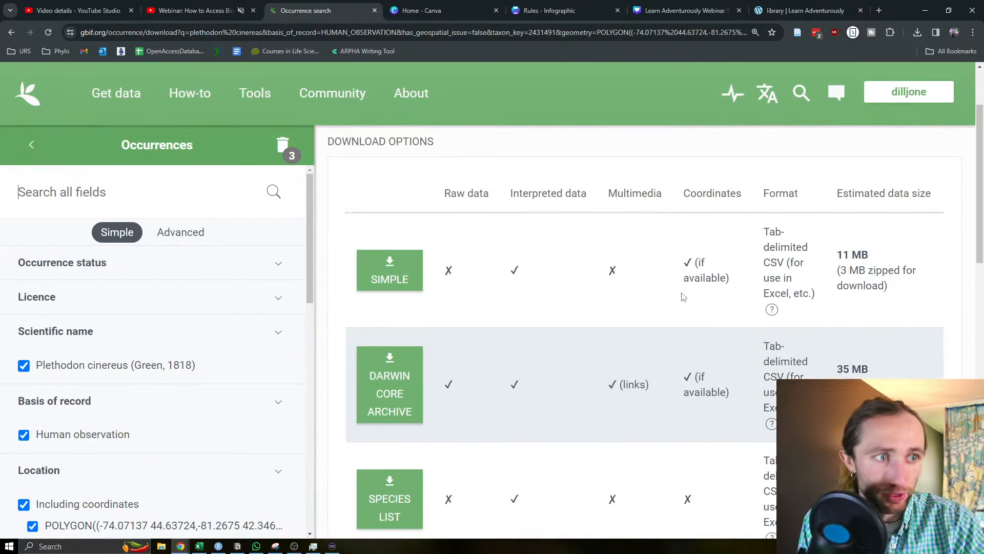
Request the Simple download of the filtered occurrences and accept the data use and citation terms.
left_click(410, 273)
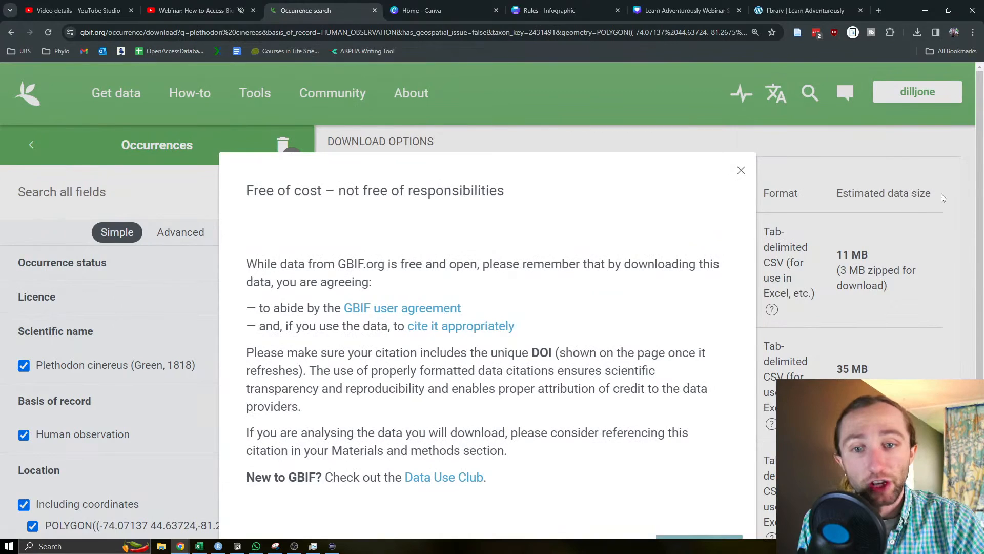
left_click_drag(977, 189, 978, 223)
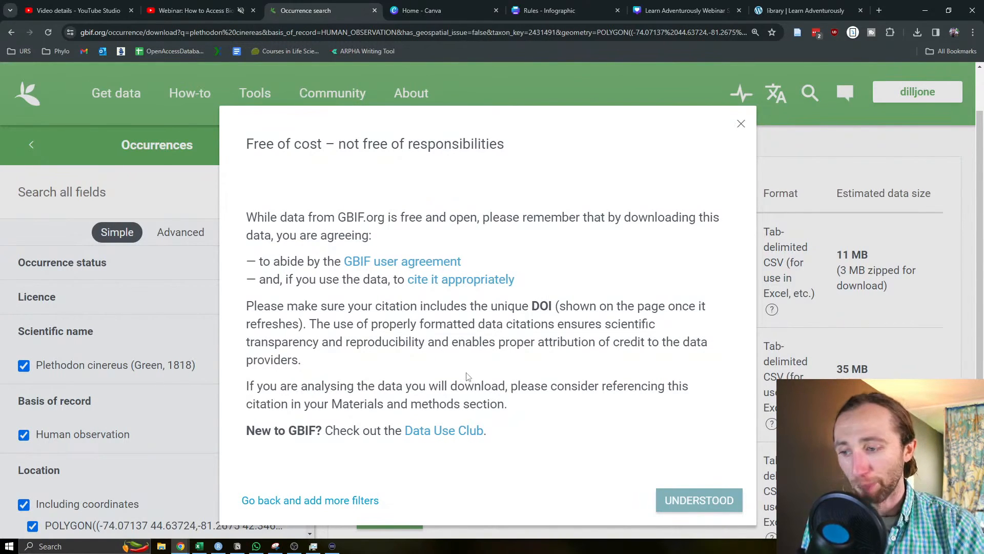
left_click(696, 497)
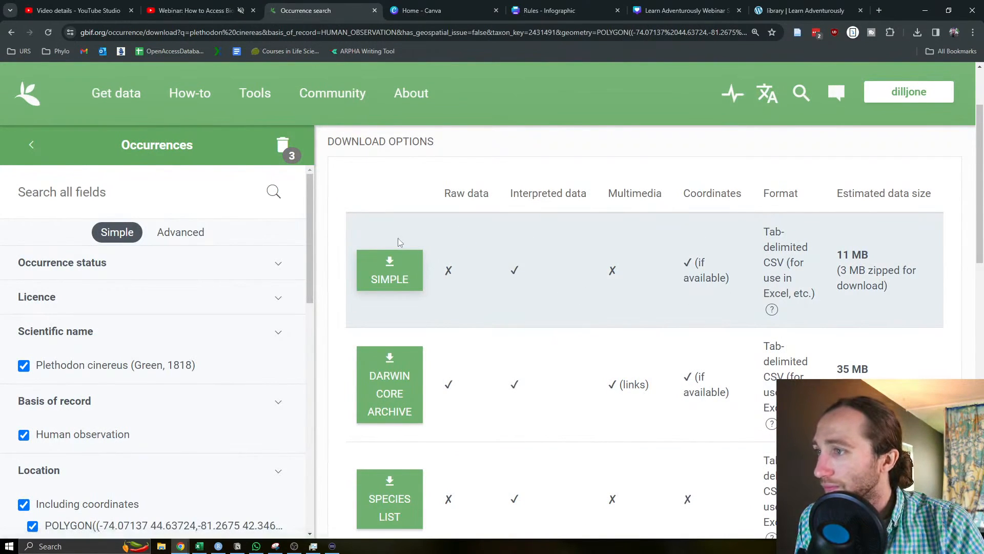
left_click(396, 279)
Review the new download's page for its processing status, DOI citation, expected waiting time, notification details and applied filters.
scroll(532, 312, "down", 8)
scroll(623, 359, "down", 2)
scroll(694, 370, "up", 8)
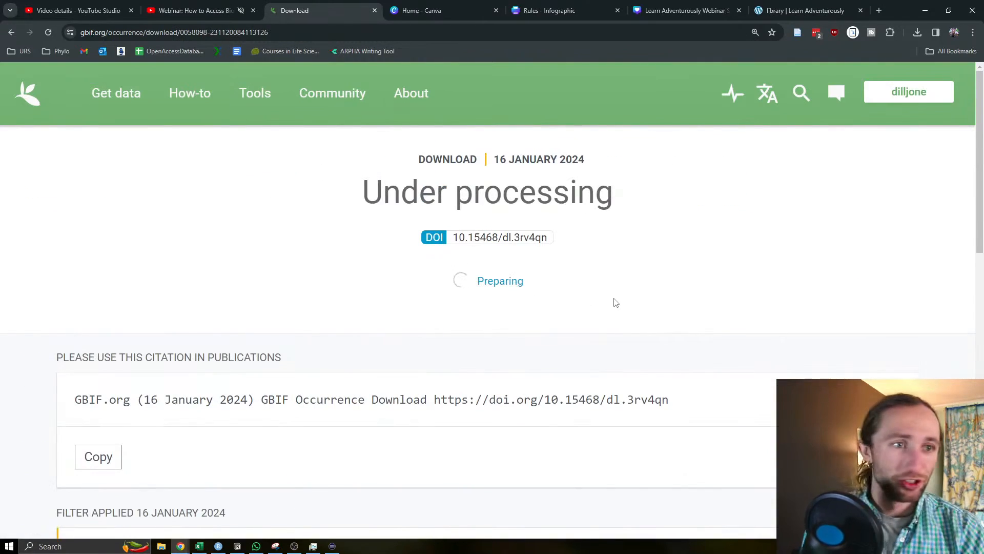
left_click_drag(365, 194, 617, 204)
left_click_drag(438, 282, 493, 293)
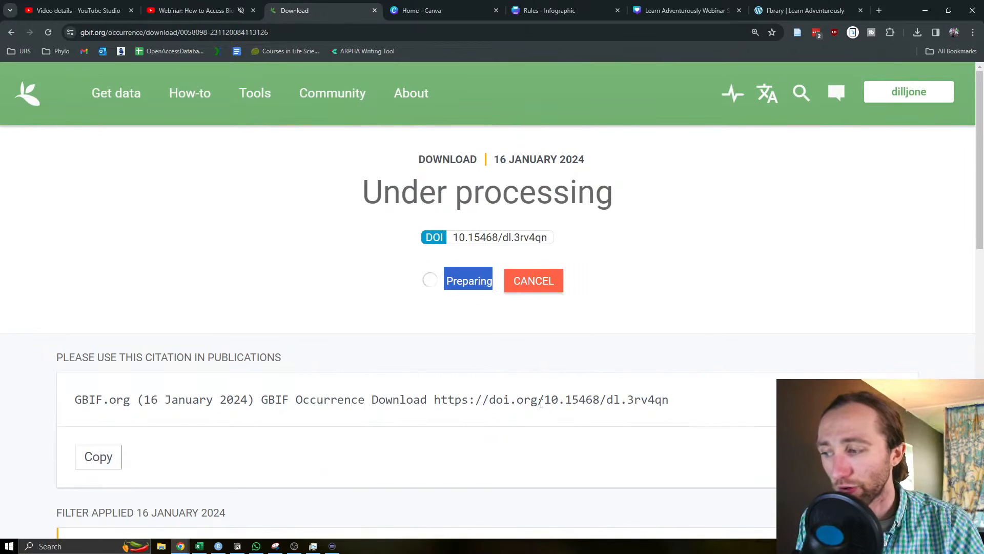
left_click(639, 359)
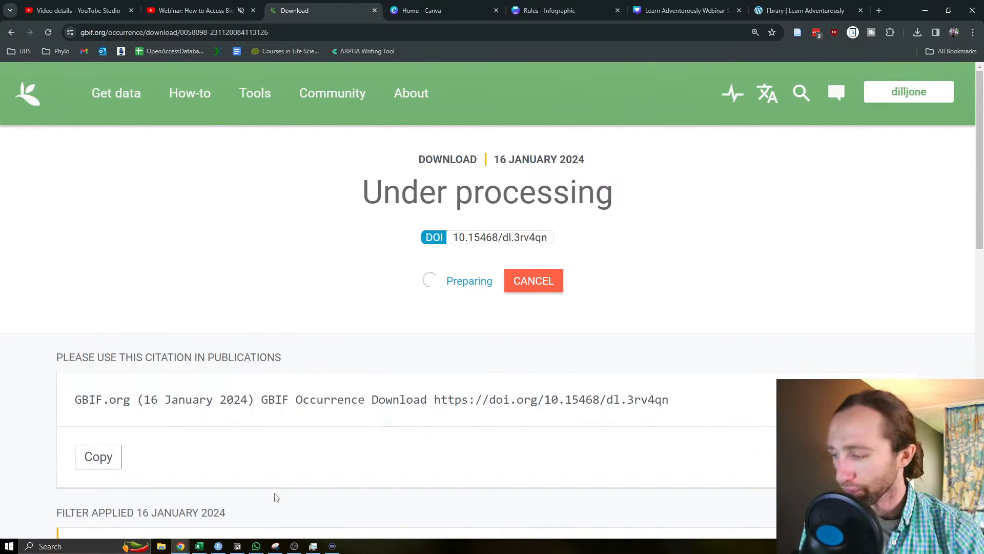
scroll(307, 457, "down", 7)
scroll(256, 248, "down", 4)
scroll(424, 363, "up", 11)
scroll(435, 369, "down", 2)
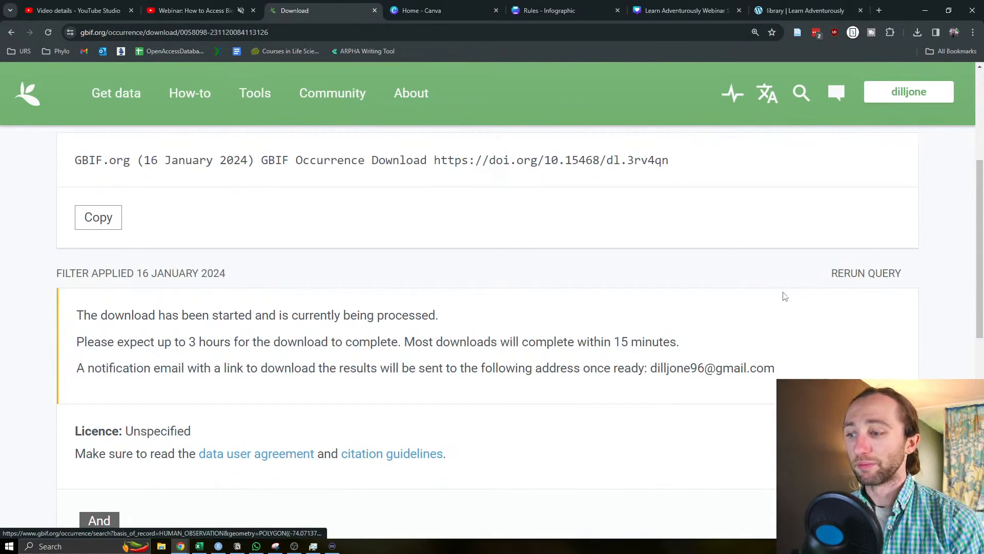
scroll(720, 289, "up", 4)
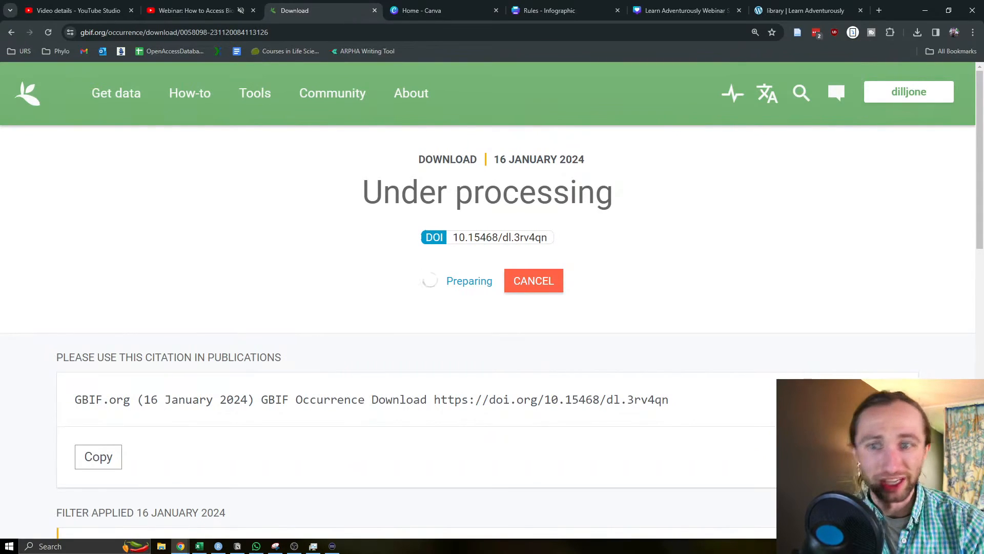
Open the download history of the user account and check the entry for the newly requested Plethodon cinereus dataset.
left_click(905, 100)
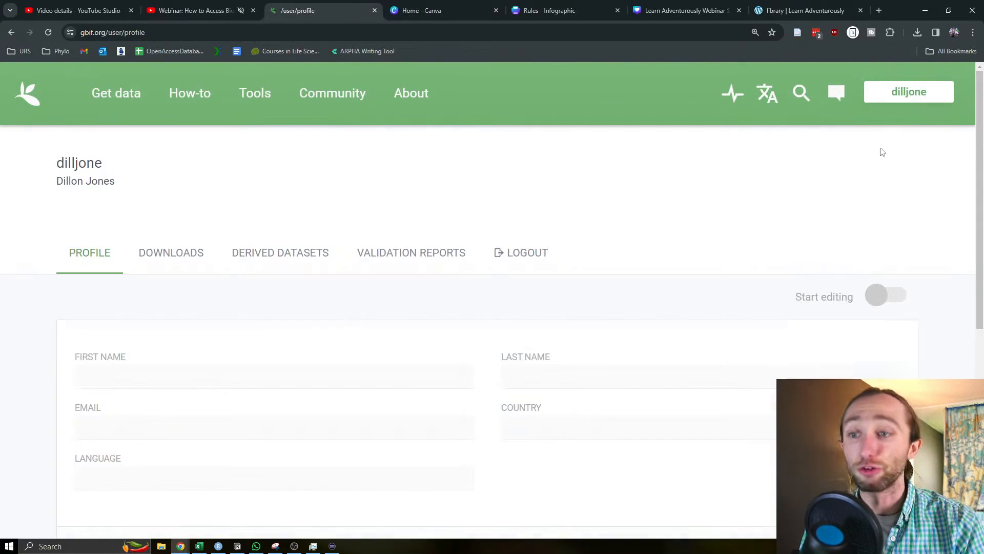
left_click(155, 266)
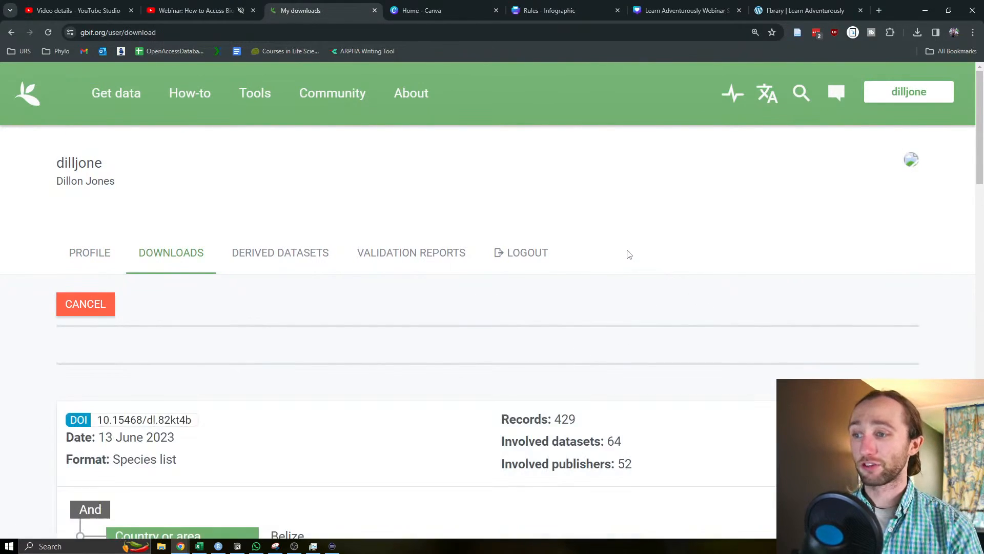
scroll(615, 272, "down", 5)
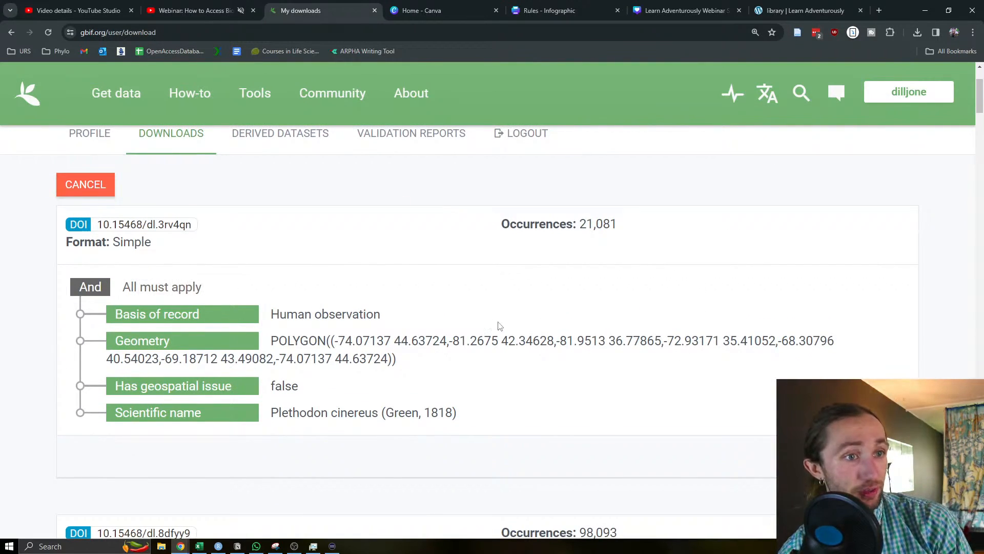
Look through the account's earlier downloads, comparing their DOIs, formats, filters and occurrence counts.
scroll(500, 321, "down", 6)
scroll(501, 319, "down", 5)
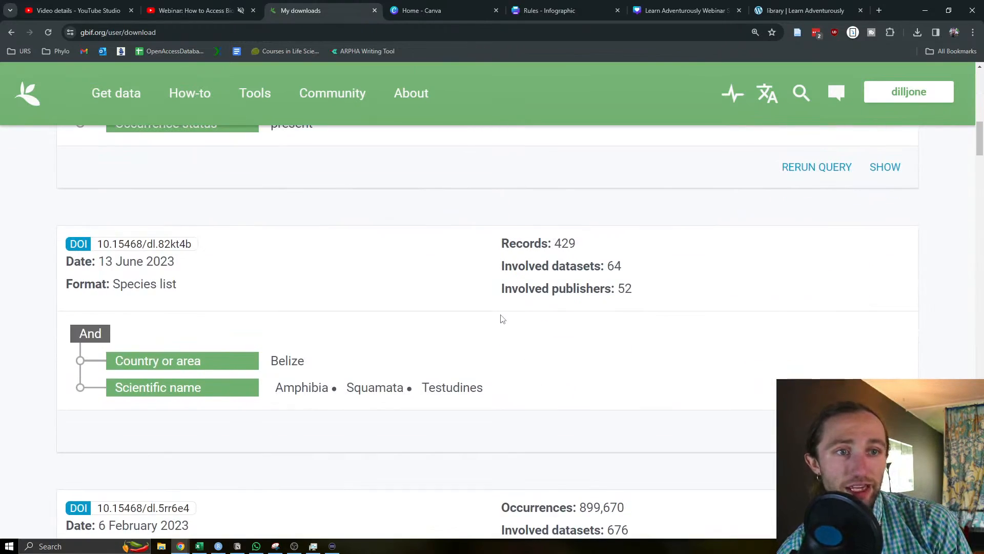
scroll(500, 315, "down", 3)
scroll(500, 328, "up", 3)
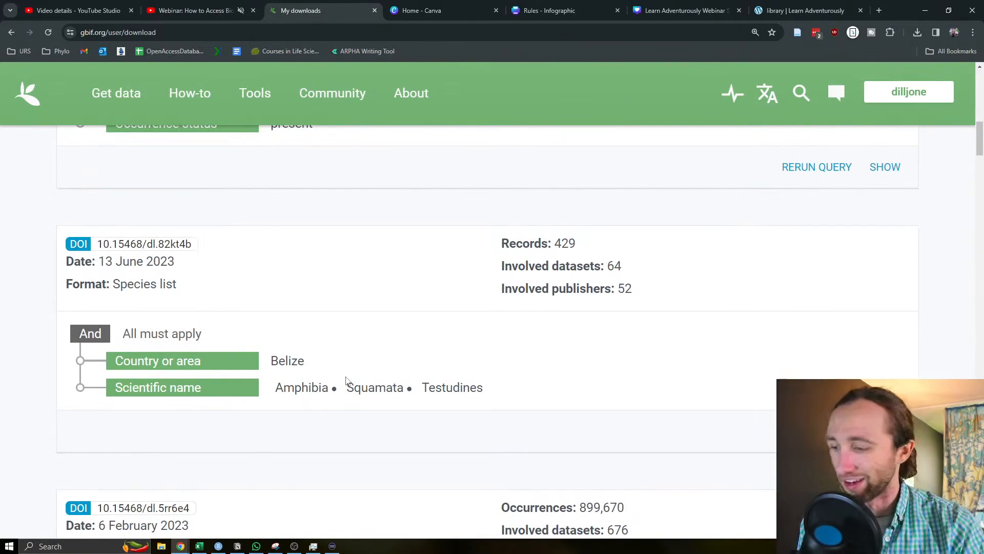
scroll(343, 379, "down", 10)
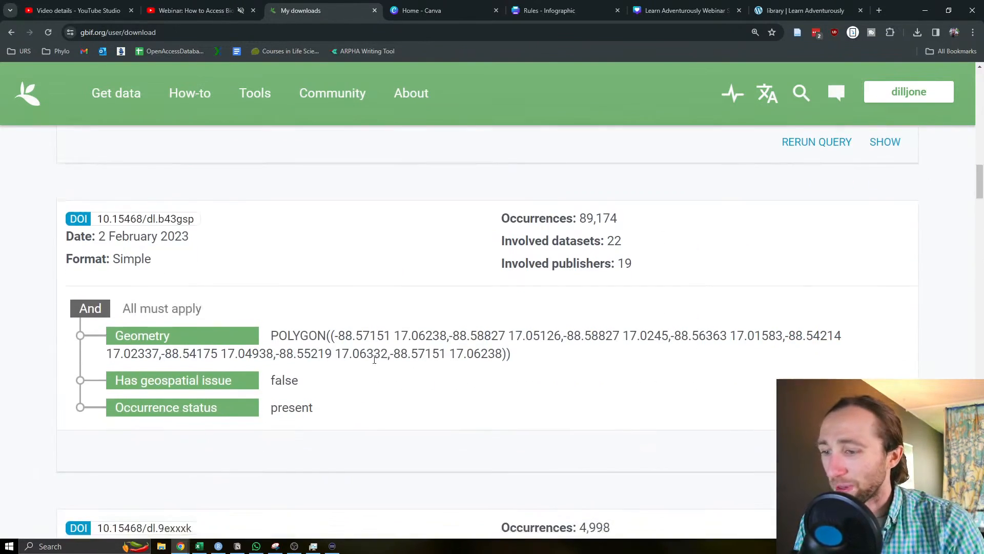
scroll(383, 364, "up", 4)
scroll(383, 364, "up", 2)
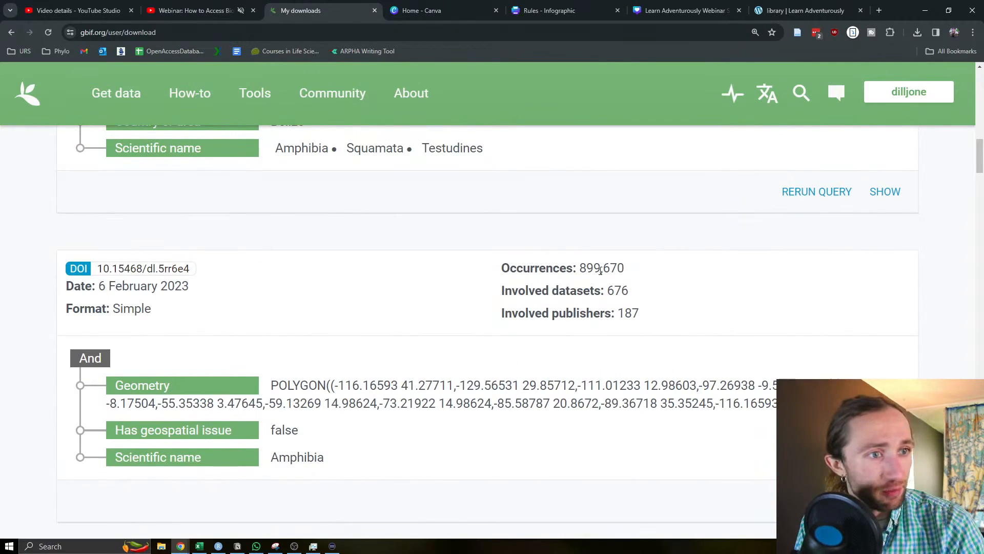
left_click_drag(618, 272, 564, 290)
left_click(562, 313)
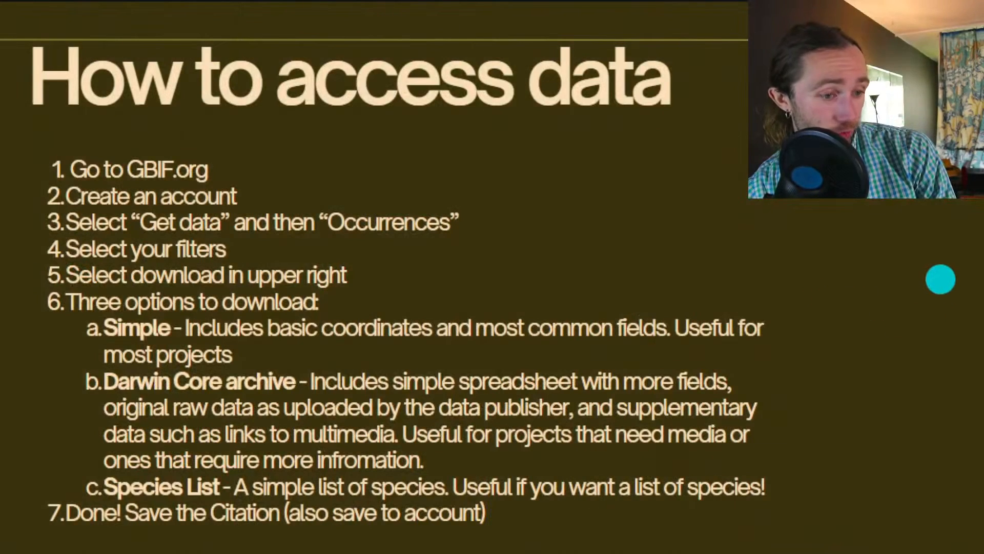
left_click(940, 279)
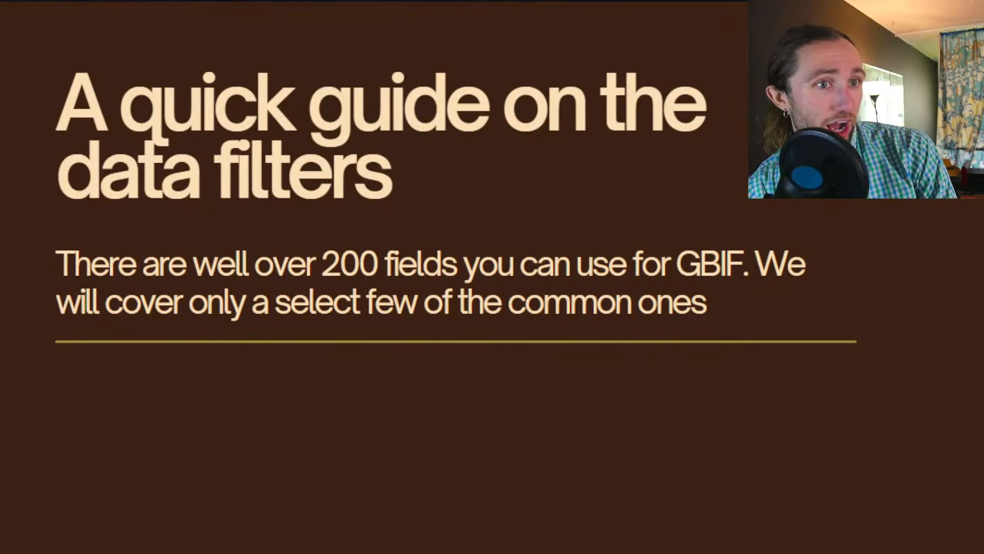
left_click(784, 249)
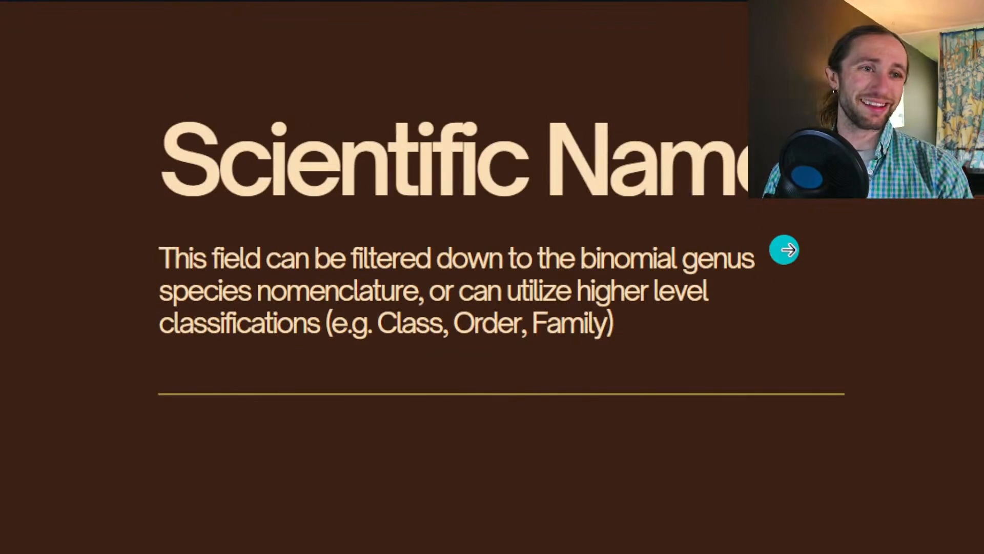